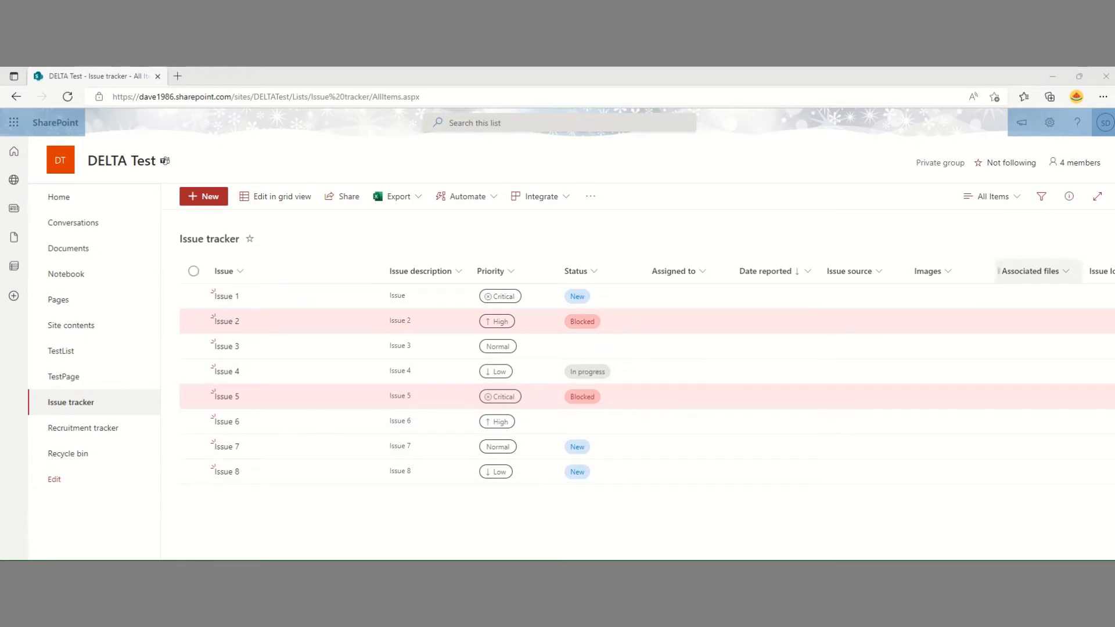
Create a public board view of the Issue tracker list named "Board By Status", organized by the Status column.
left_click(995, 201)
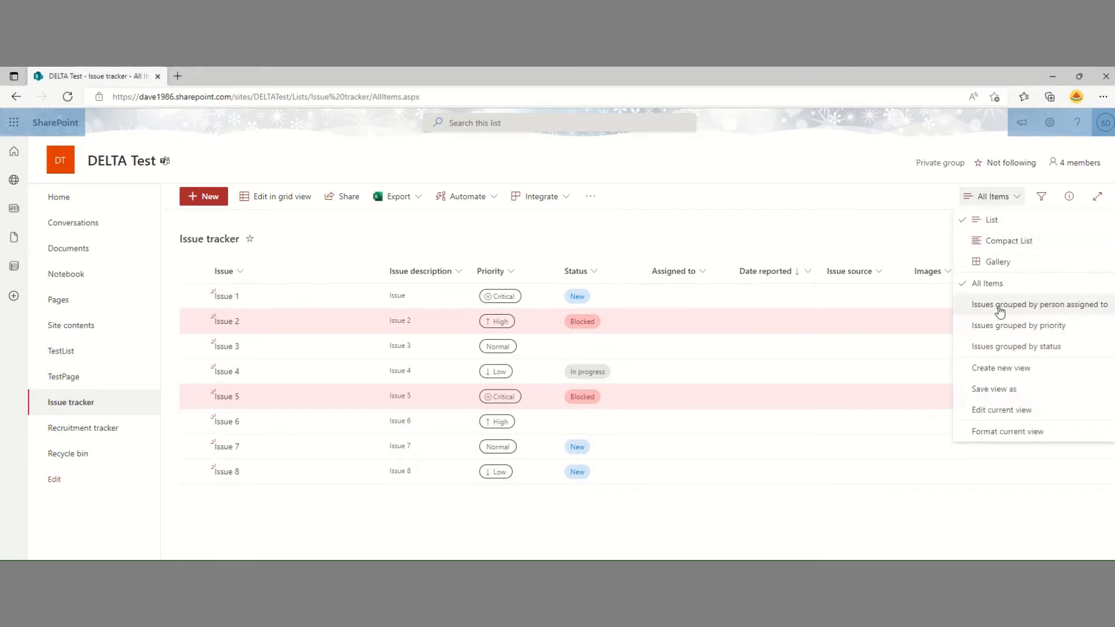
left_click(994, 369)
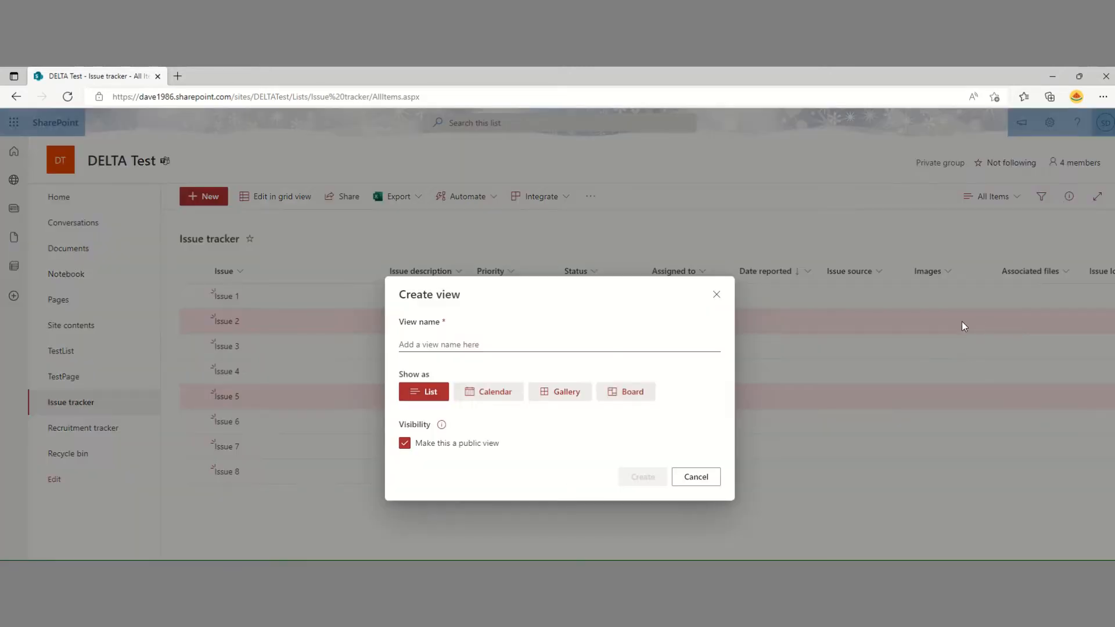
left_click(473, 345)
type("B")
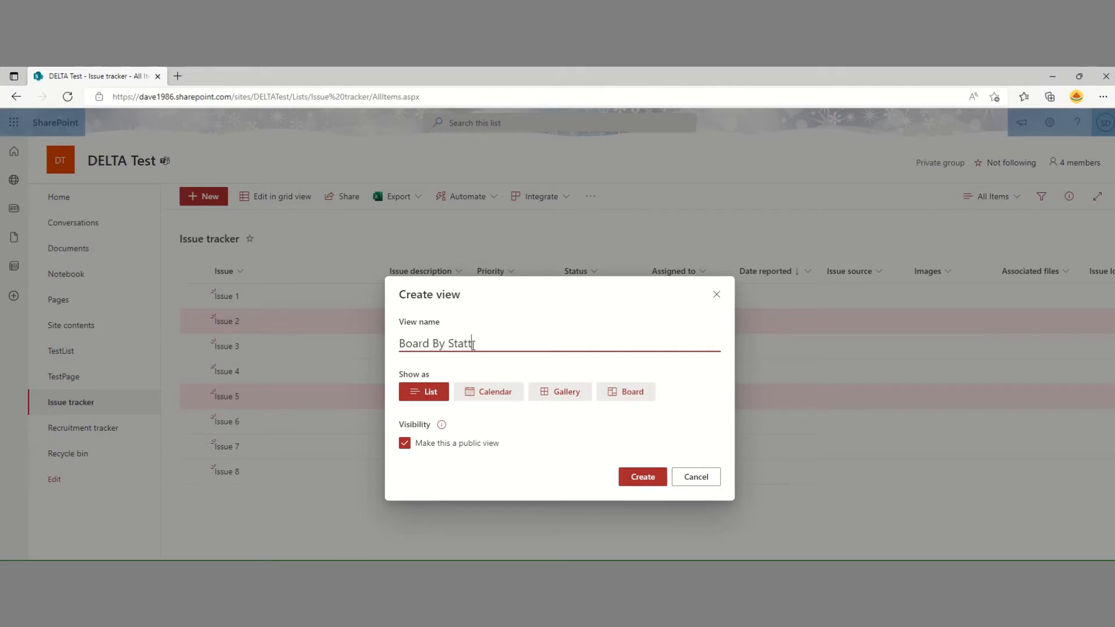
type("oard By Status")
left_click(627, 384)
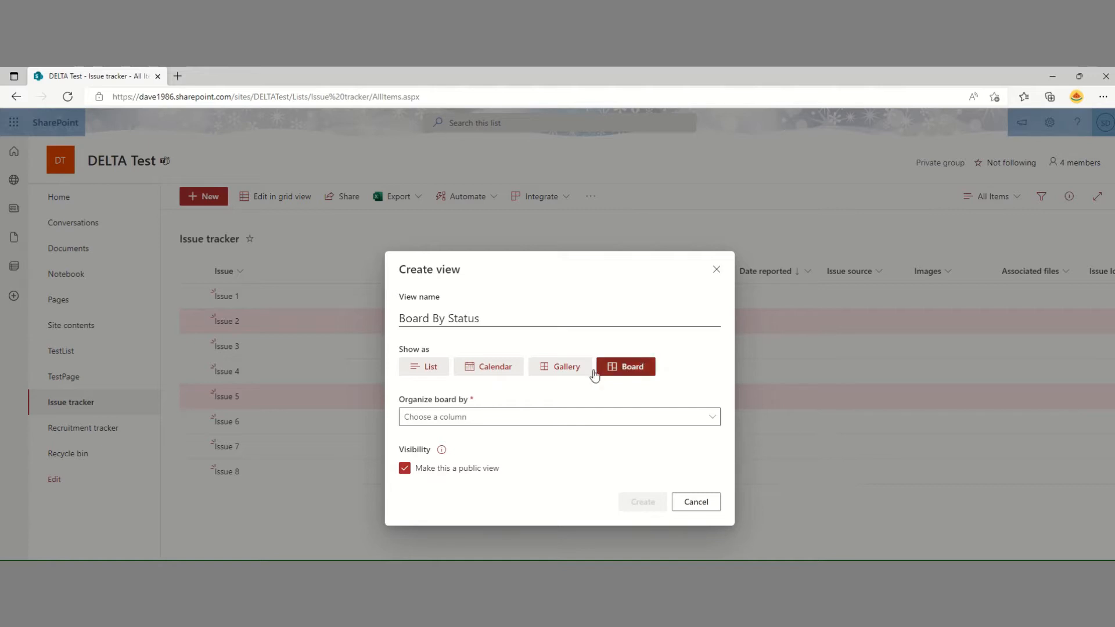
left_click(487, 425)
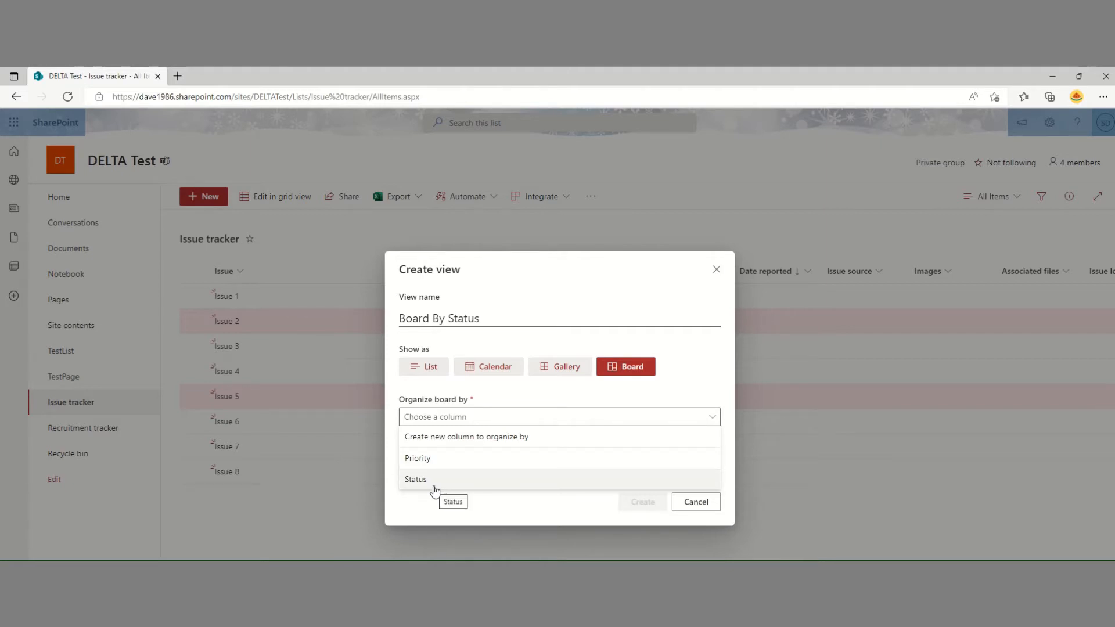
left_click(416, 480)
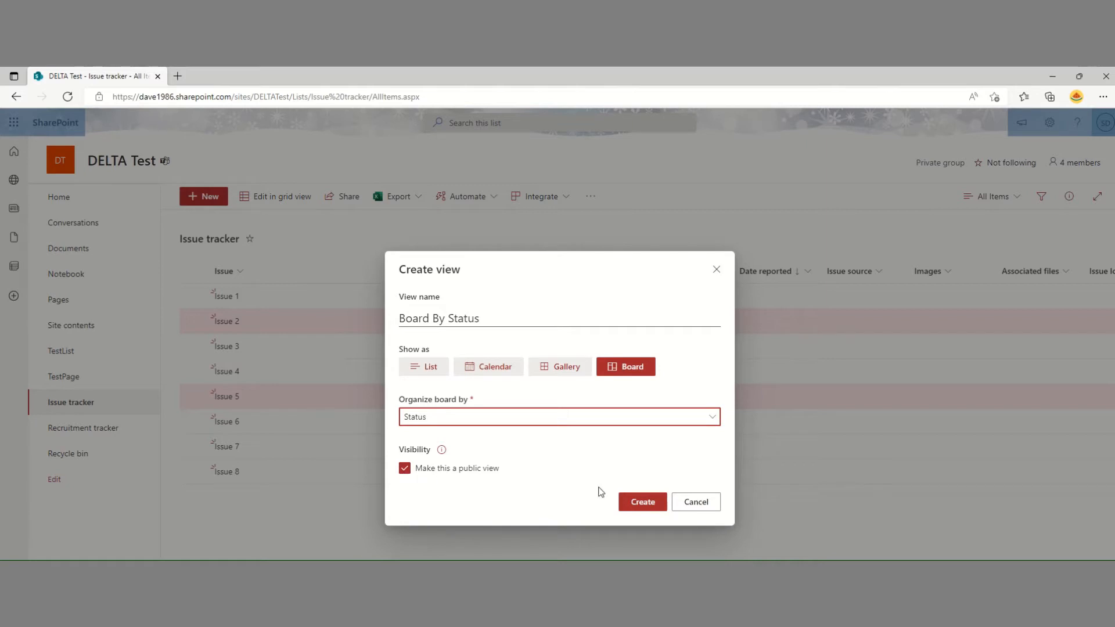
left_click(645, 503)
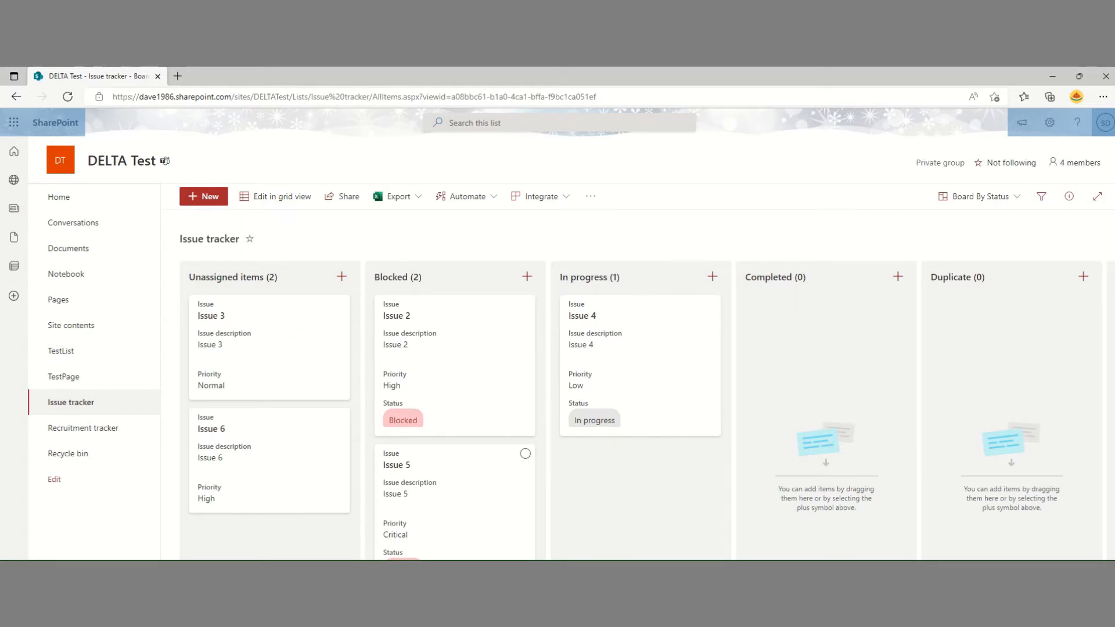
Review the New bucket's cards and move the Issue 1 card from New to Won't fix.
scroll(637, 411, "right", 10)
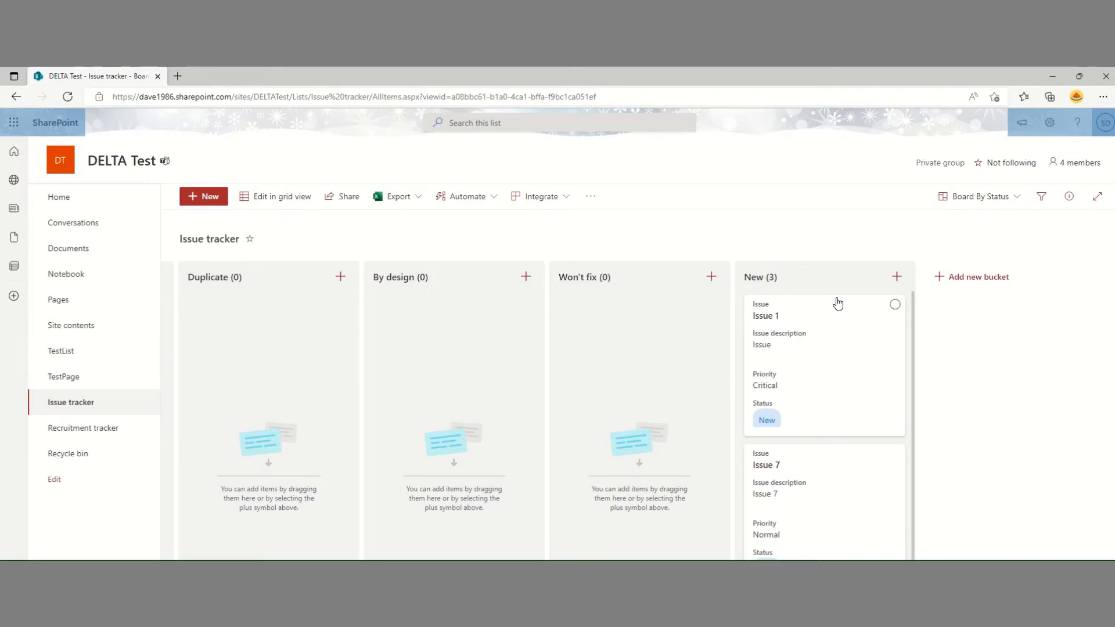
scroll(837, 303, "down", 1)
scroll(837, 303, "up", 1)
scroll(813, 348, "down", 2)
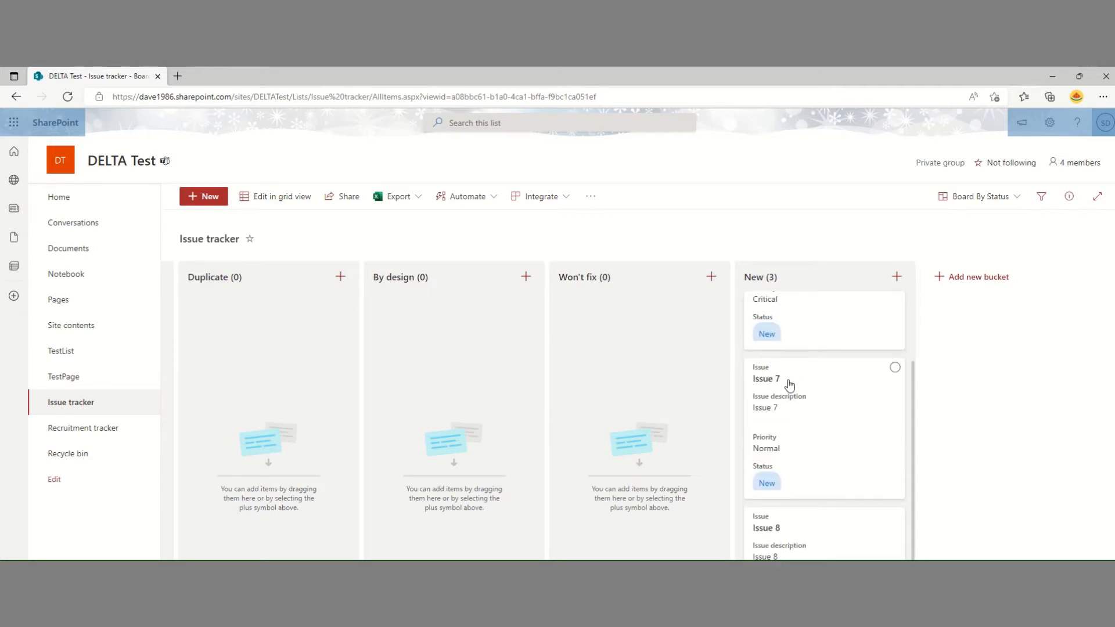
left_click_drag(914, 399, 918, 312)
left_click_drag(844, 350, 677, 333)
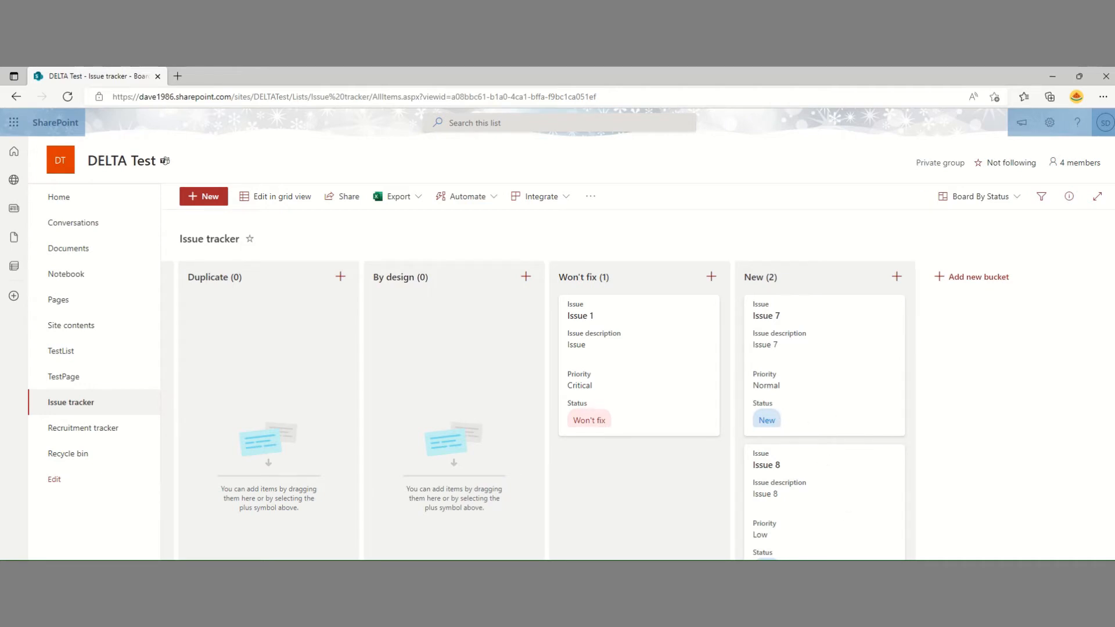
Move the Issue 2 card from the Blocked bucket to In progress.
scroll(638, 411, "left", 10)
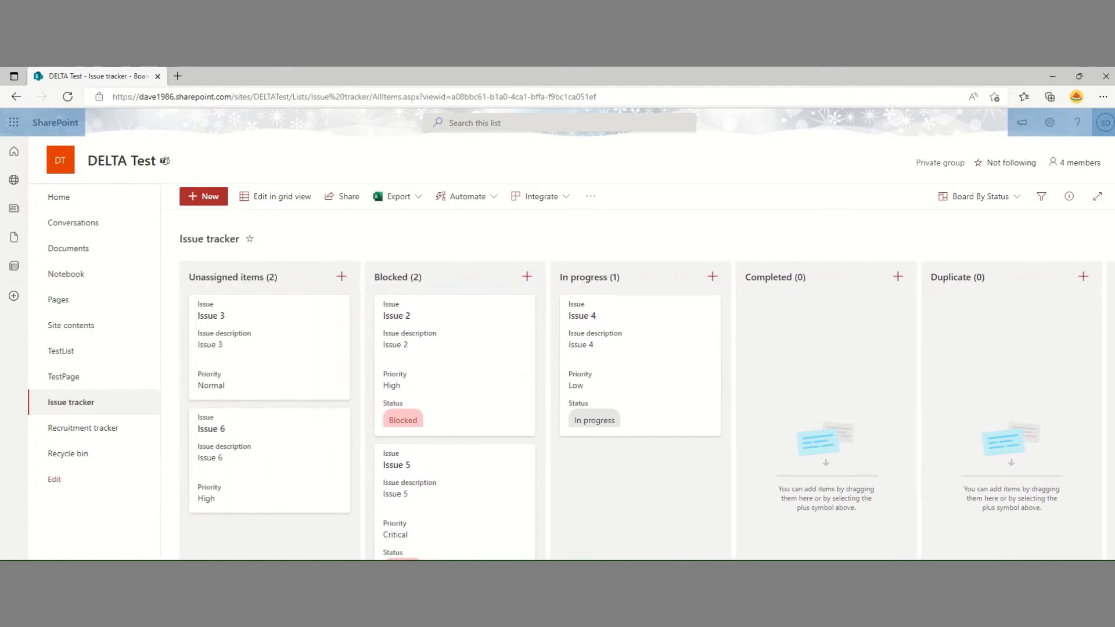
left_click_drag(453, 343, 635, 381)
left_click_drag(465, 381, 469, 538)
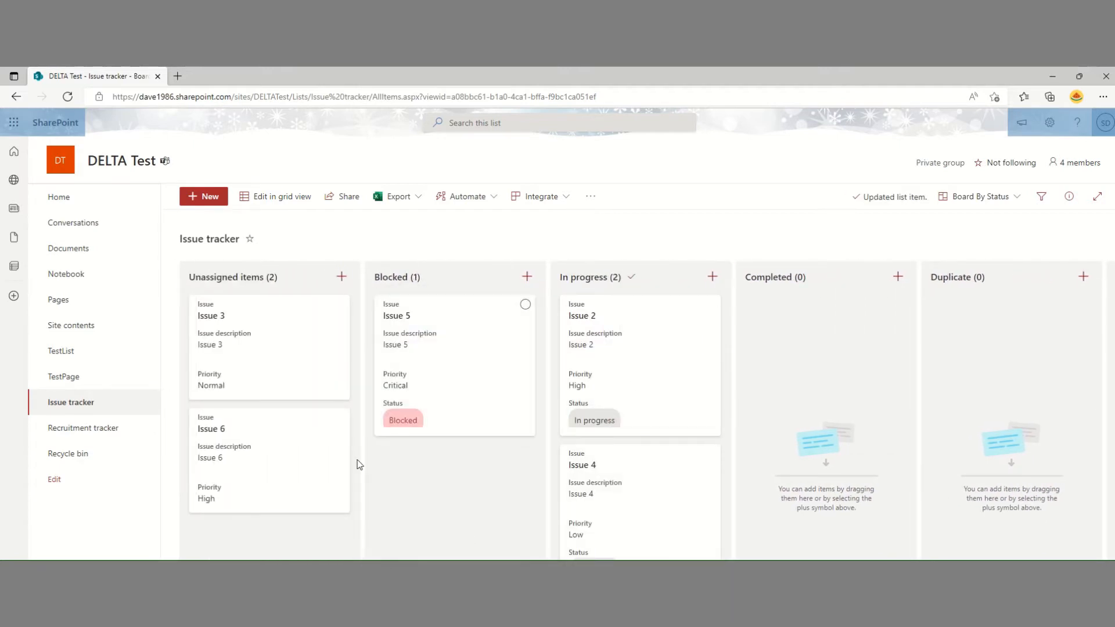
Move the Issue 2 and Issue 4 cards from In progress to the Blocked bucket.
left_click_drag(583, 377, 436, 498)
left_click_drag(605, 407, 470, 522)
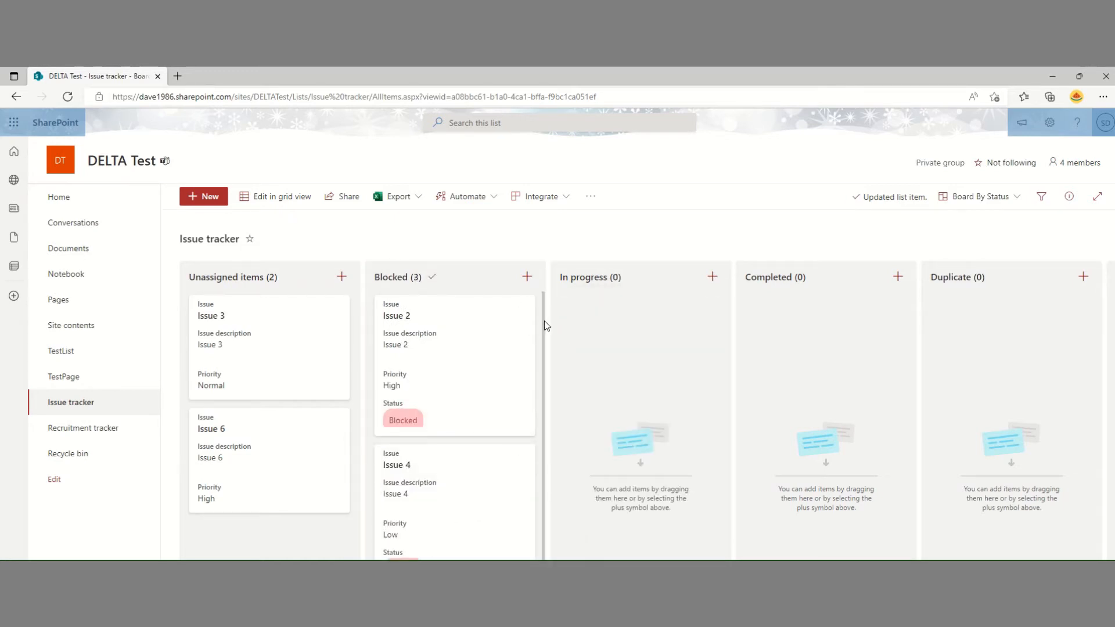
mouse_move(545, 323)
left_mouse_down()
mouse_move(548, 445)
mouse_move(548, 311)
left_mouse_up()
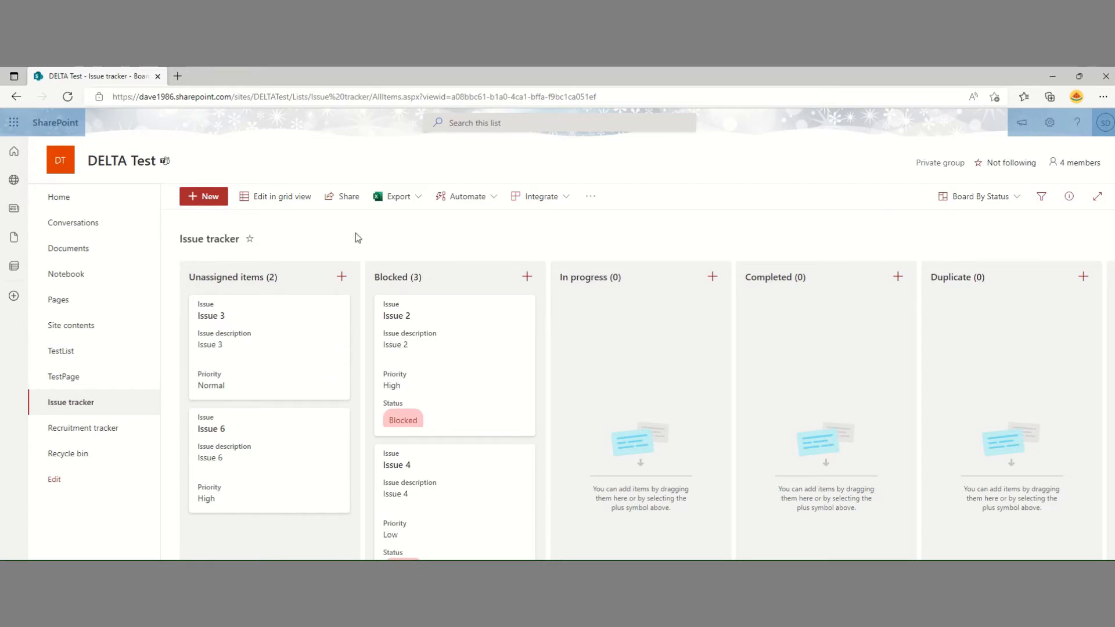
Move Issue 3 and Issue 6 from Unassigned items to In progress, and move Issue 3 on to Completed.
left_click_drag(284, 341, 620, 339)
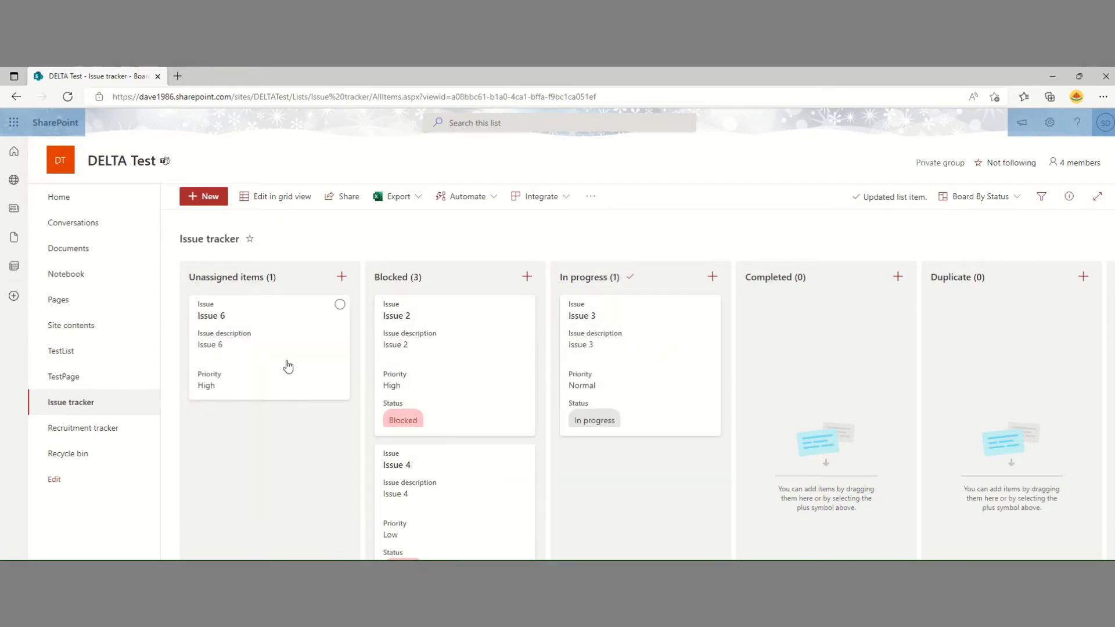
left_click_drag(288, 366, 689, 508)
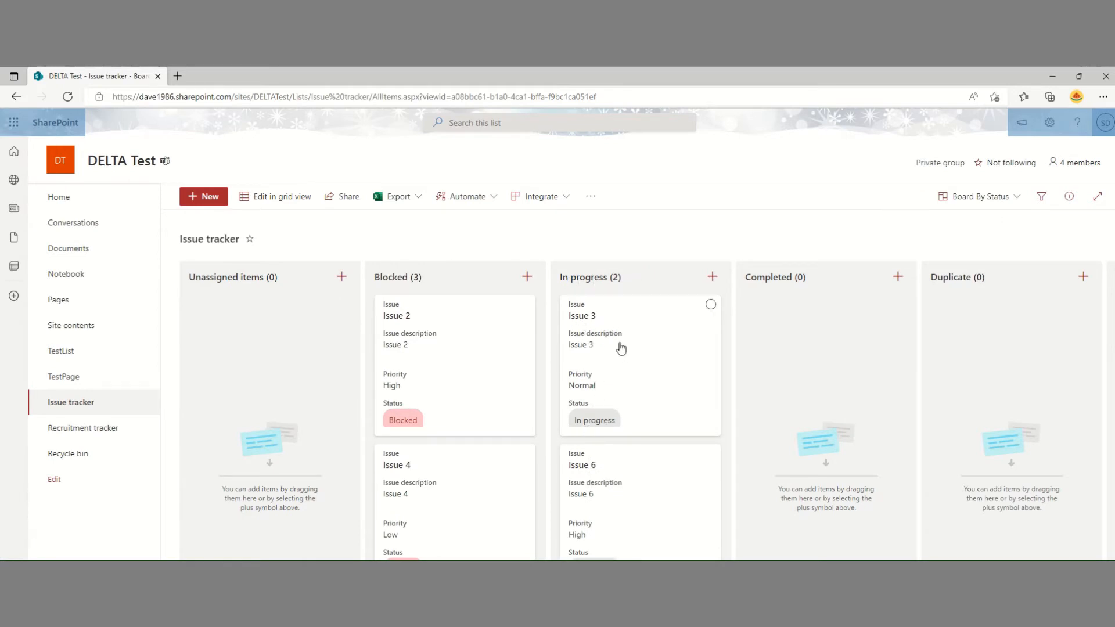
left_click_drag(620, 348, 796, 349)
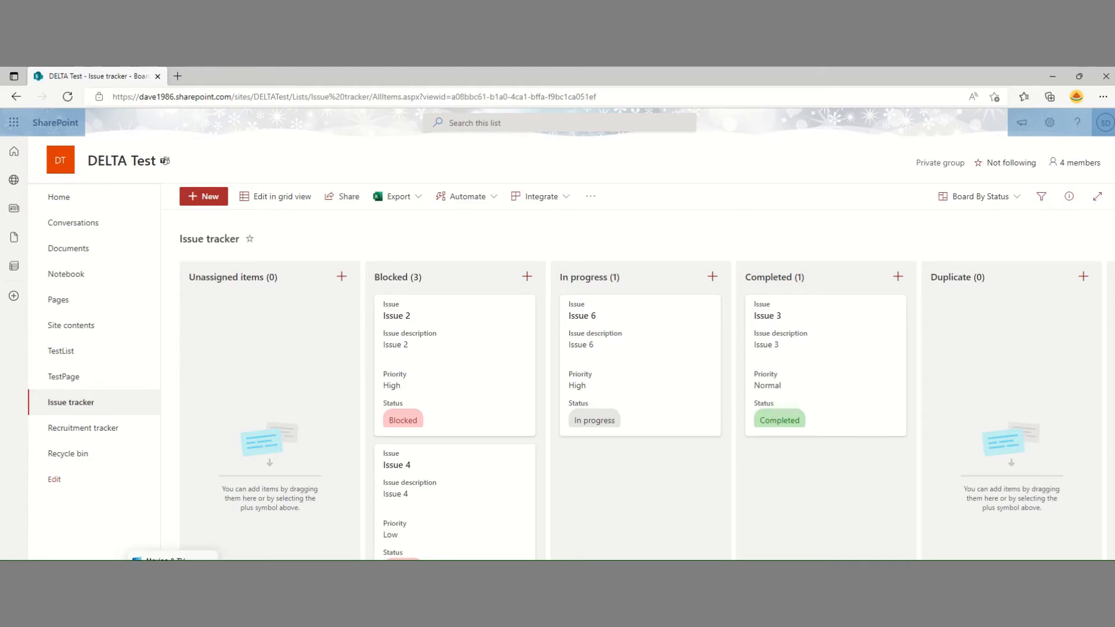
Switch to the InPrivate browser window and go back to the Issue tracker list.
key("alt+Tab")
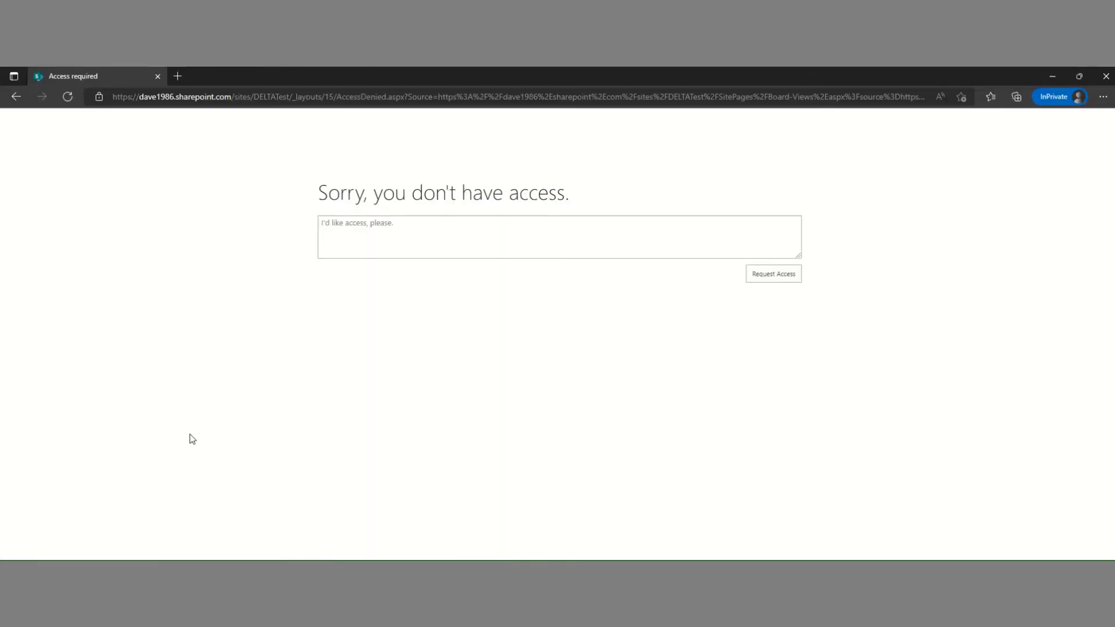
left_click(15, 97)
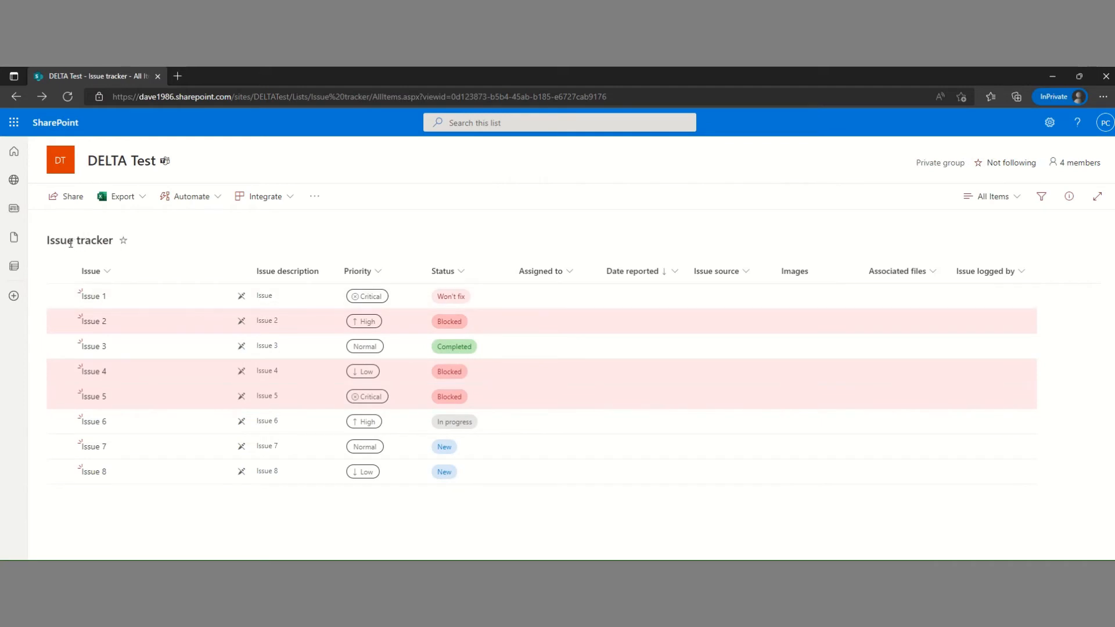
left_click_drag(55, 242, 96, 246)
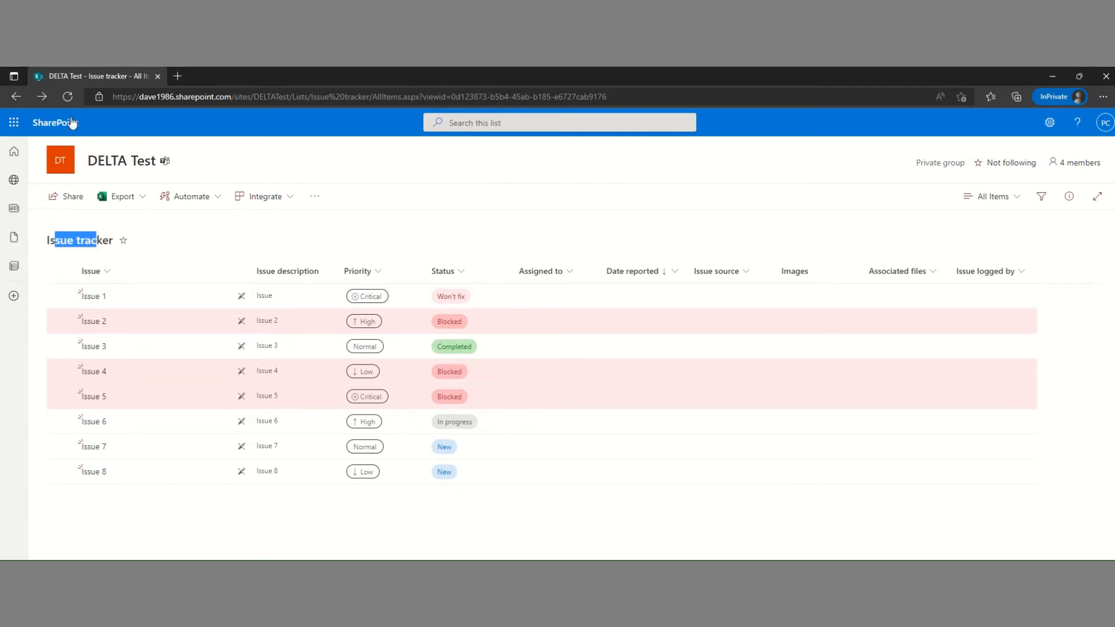
Try to open the DELTATest site root by removing the list path from the URL, and return to the list.
left_click_drag(292, 97, 761, 96)
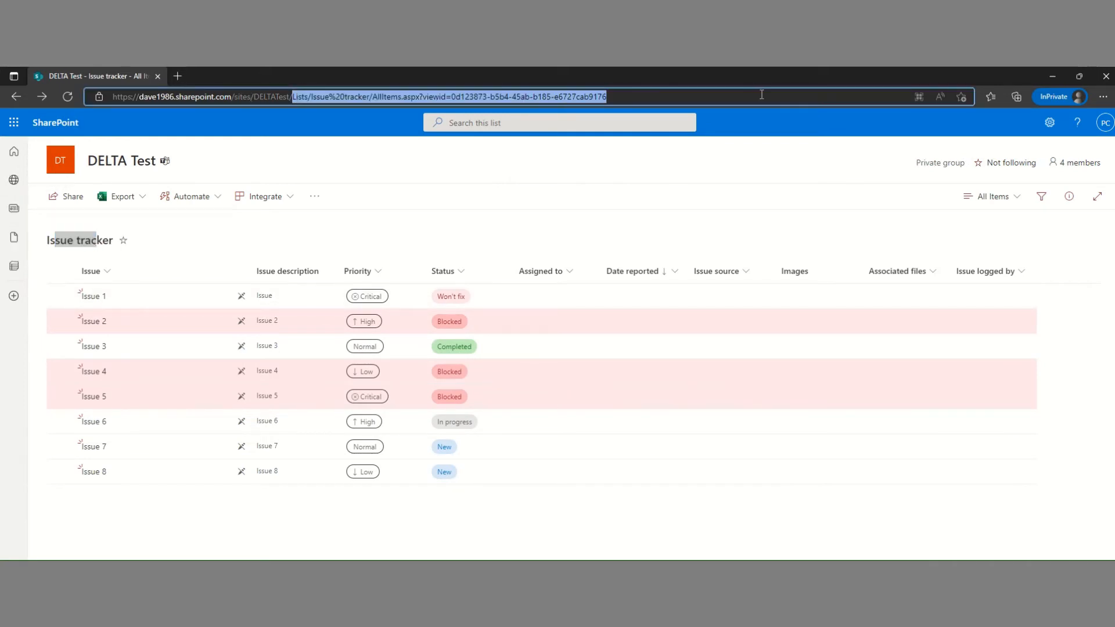
key("BackSpace")
key("Return")
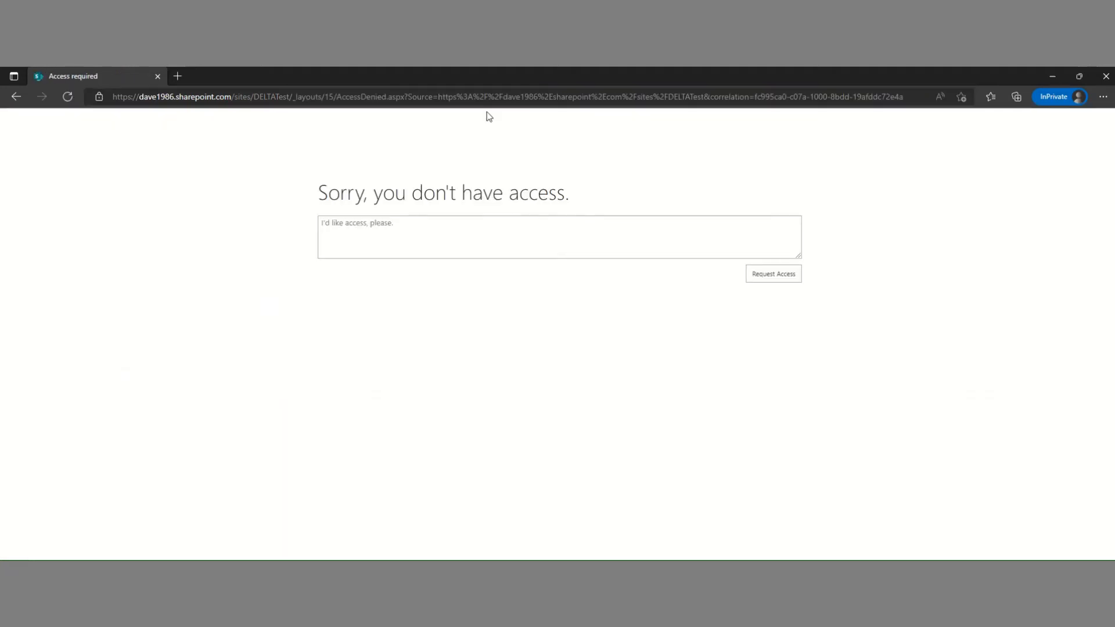
left_click(8, 101)
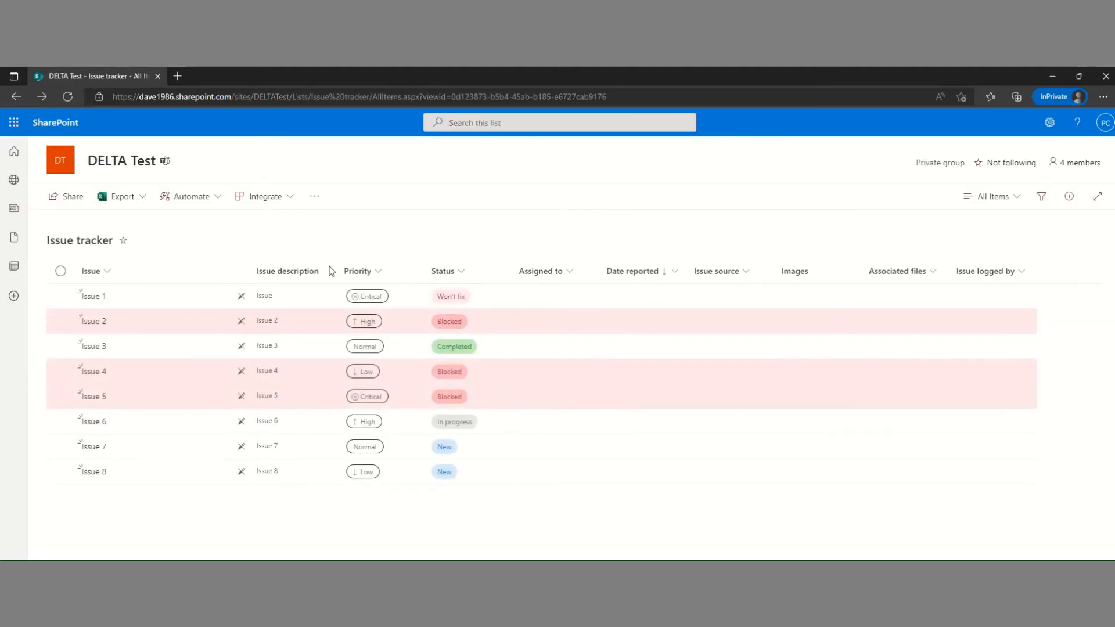
Switch the list to the Board By Status view and try to move the Issue 3 card out of Completed.
left_click(994, 196)
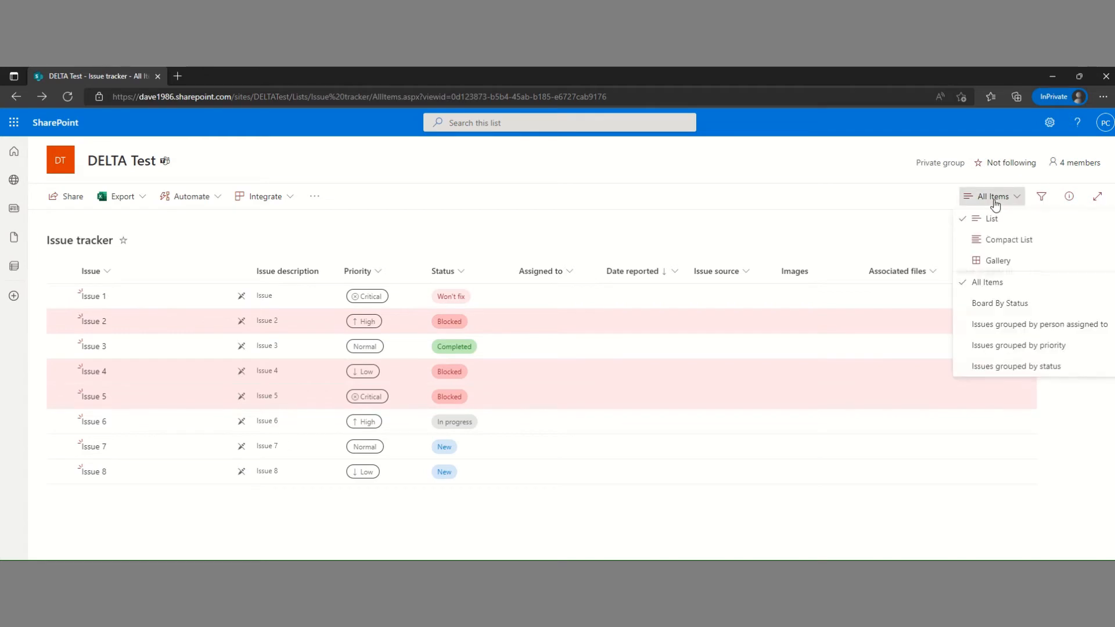
left_click(1000, 304)
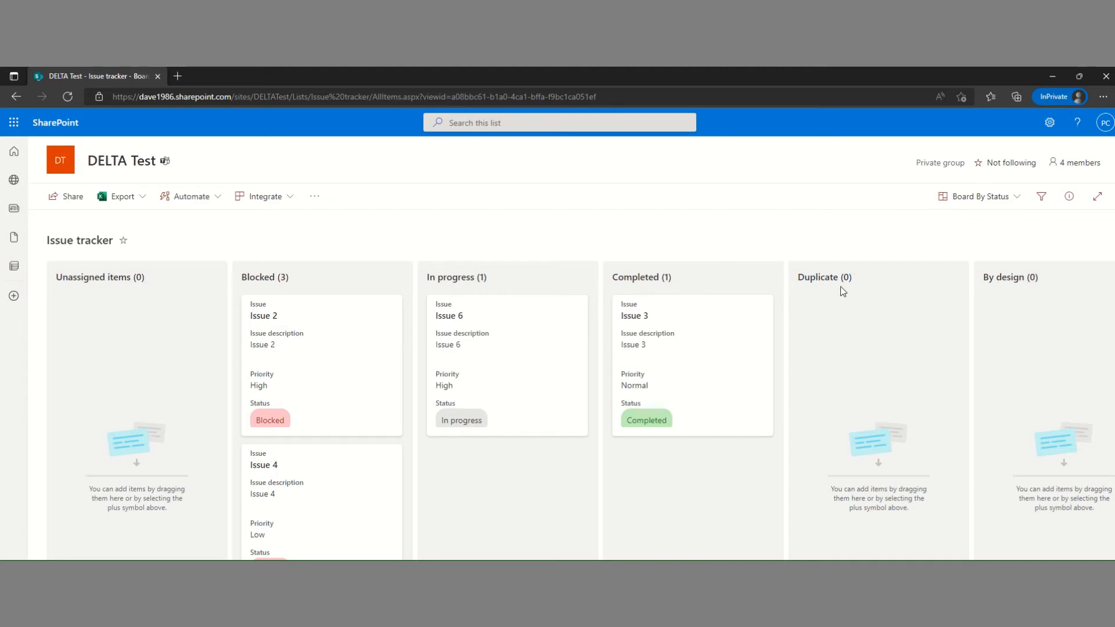
left_click_drag(711, 344, 467, 492)
left_click_drag(667, 374, 829, 346)
left_click_drag(734, 334, 875, 370)
left_click_drag(733, 348, 896, 374)
left_click_drag(729, 344, 863, 369)
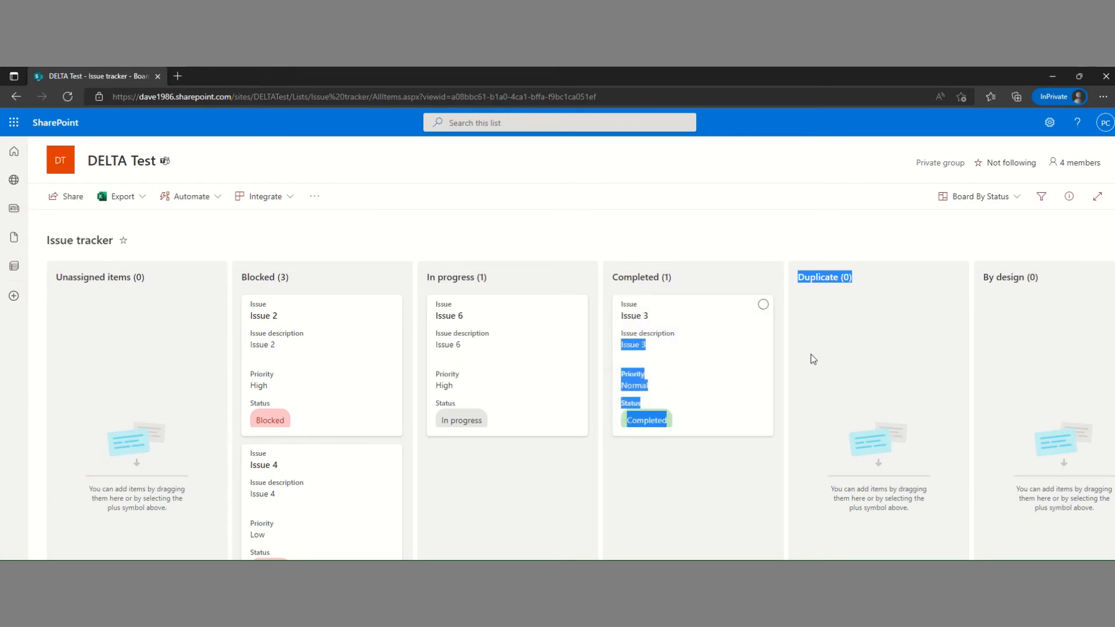
Open Issue 3's details, try to edit its Issue field, and close the details.
left_click(721, 319)
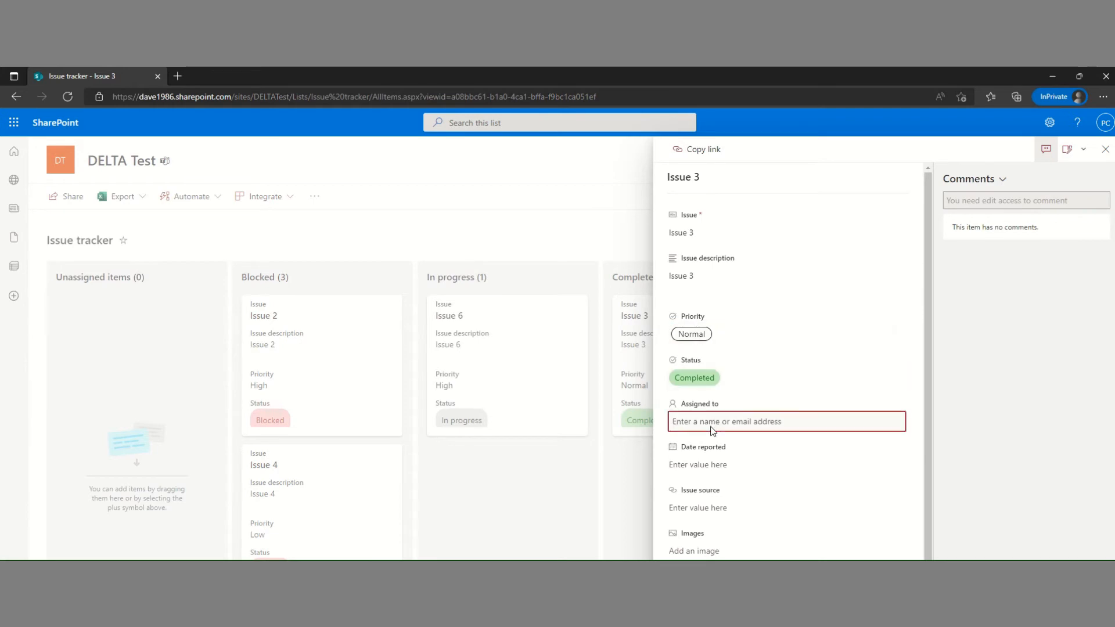
left_click(690, 242)
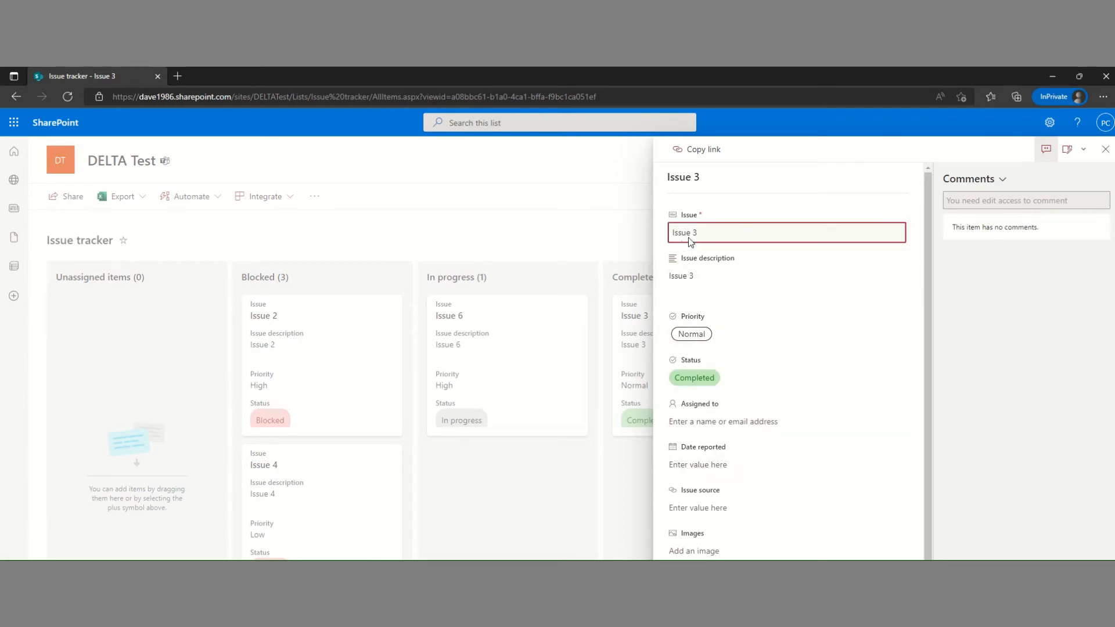
left_click(605, 240)
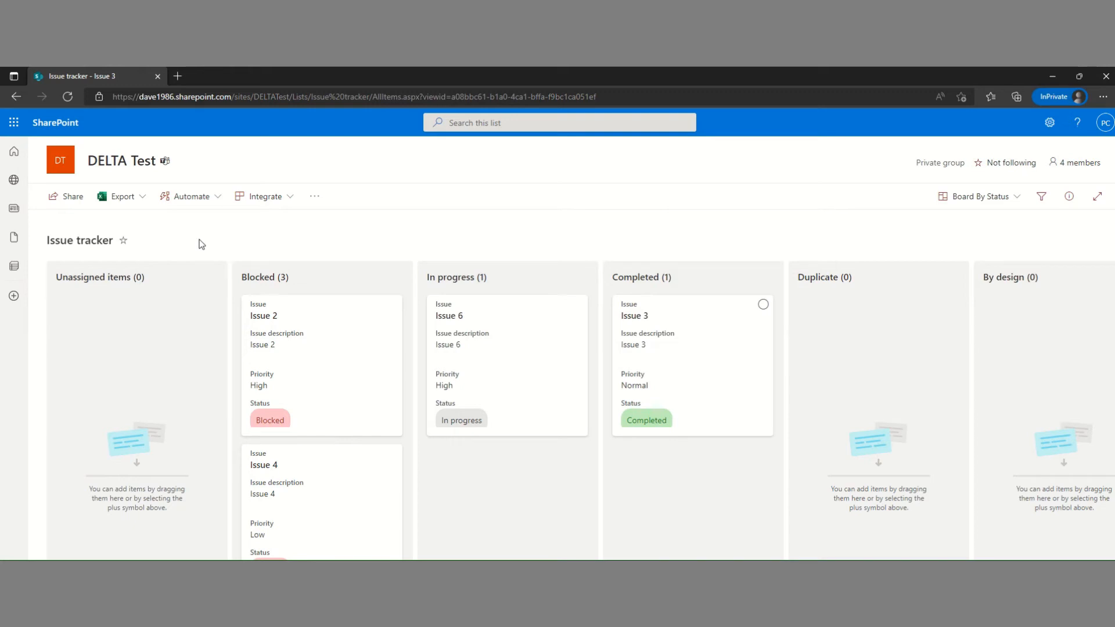
Switch back to the site owner's browser window and start a new page in the site's Pages library.
key("alt+Tab")
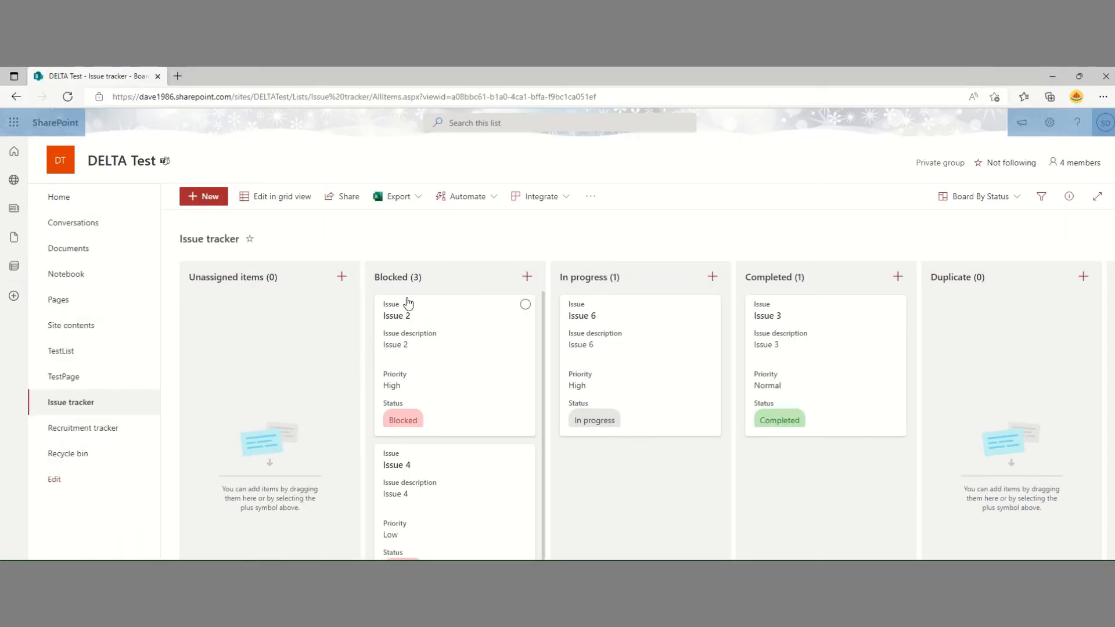
left_click(58, 299)
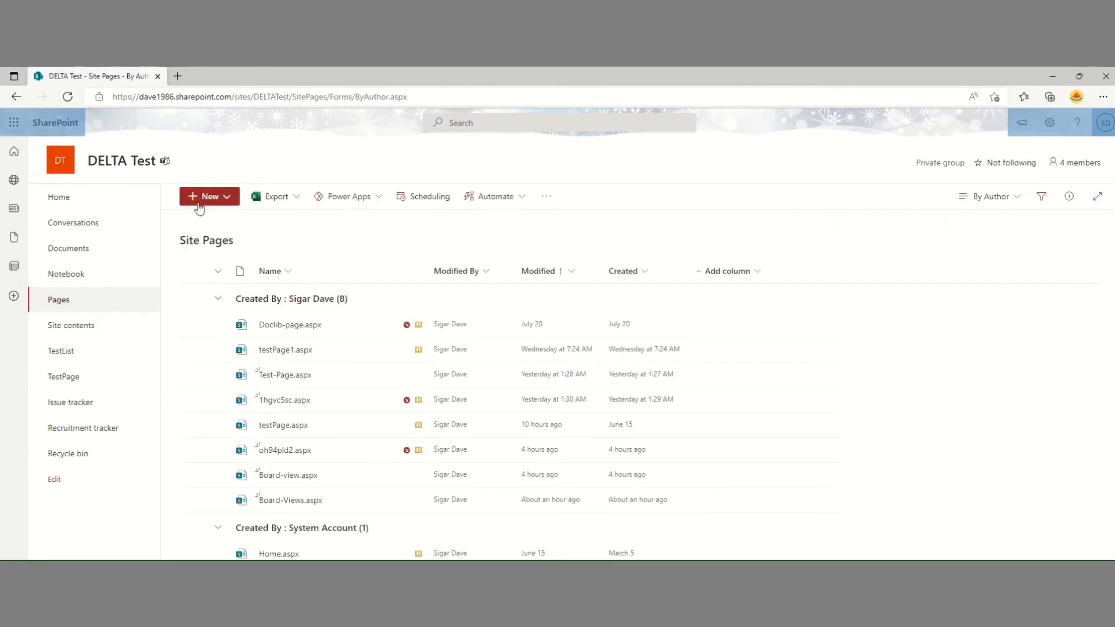
left_click(199, 205)
left_click(211, 260)
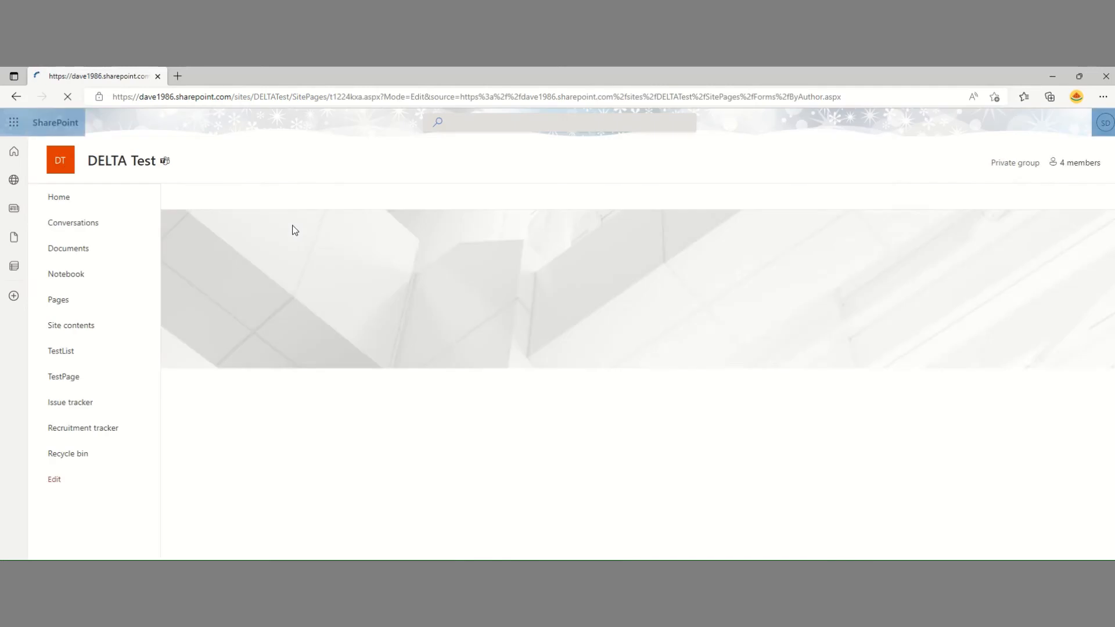
Title the new page "Board Status View".
left_click(98, 281)
type("Bo")
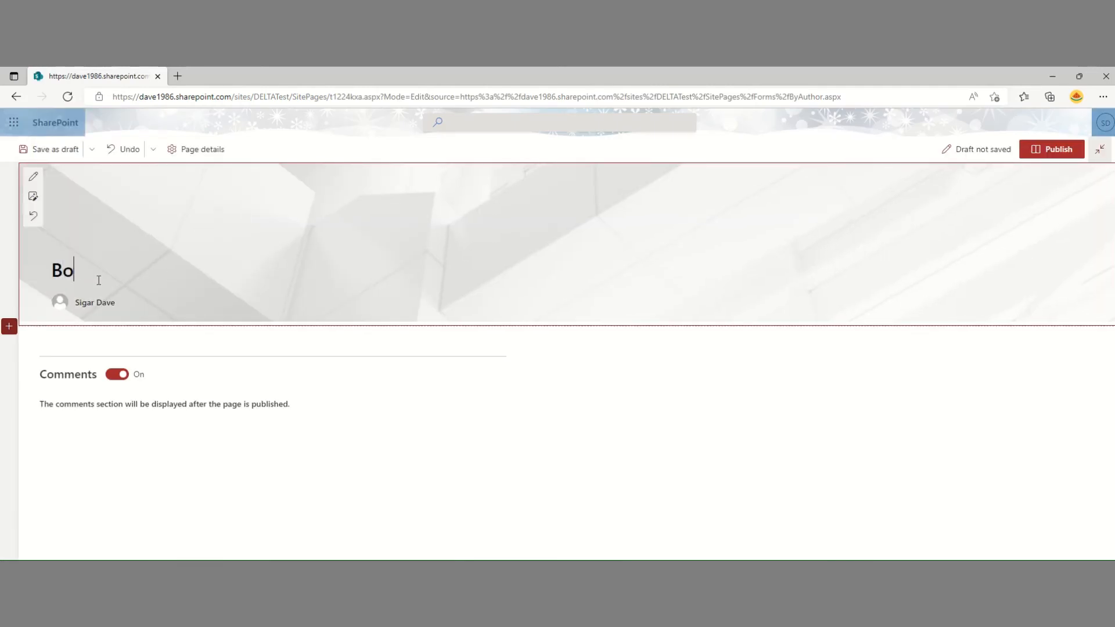
type("ard View")
key("BackSpace")
key("BackSpace")
type("Stratu")
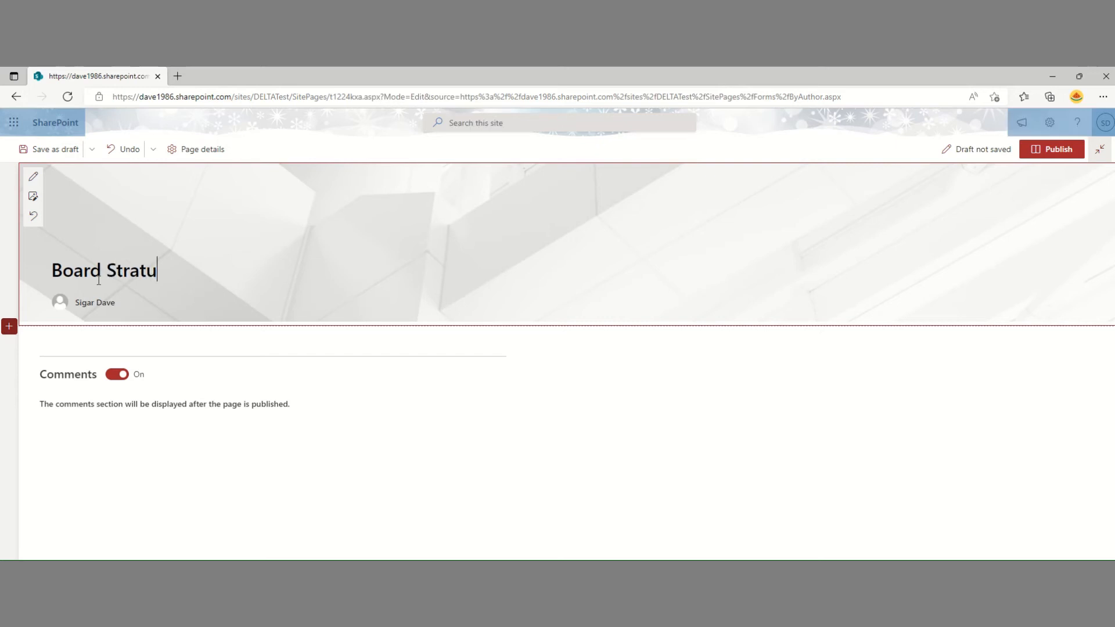
key("BackSpace")
key("BackSpace")
key("BackSpace")
key("BackSpace")
type("atus View")
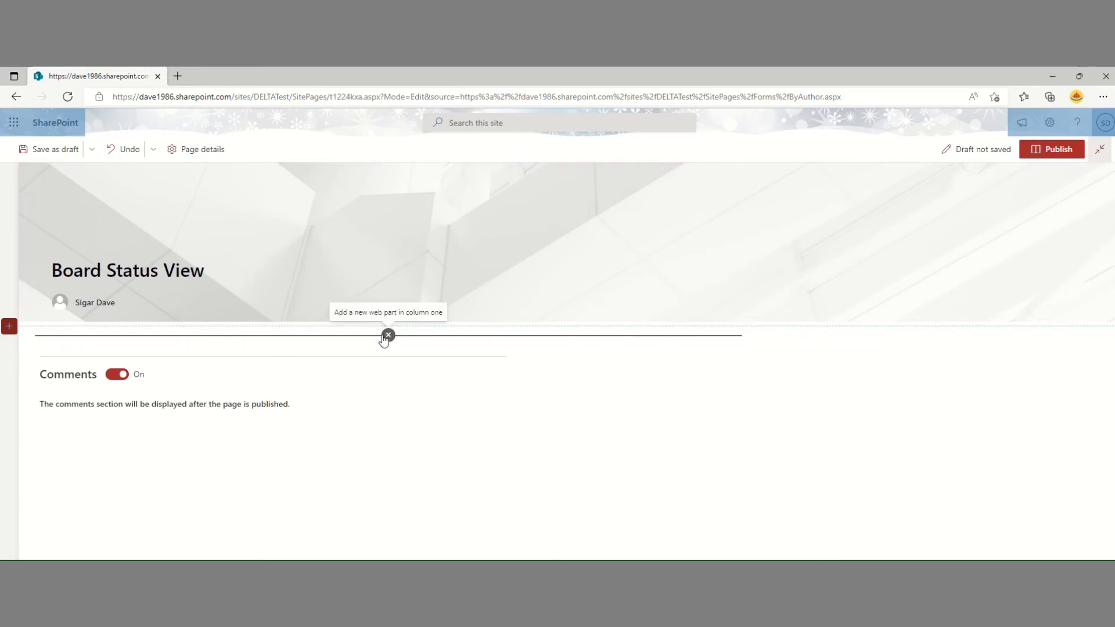
Add a List web part to the page's first section and show the Issue tracker list in it.
left_click(386, 337)
type("List")
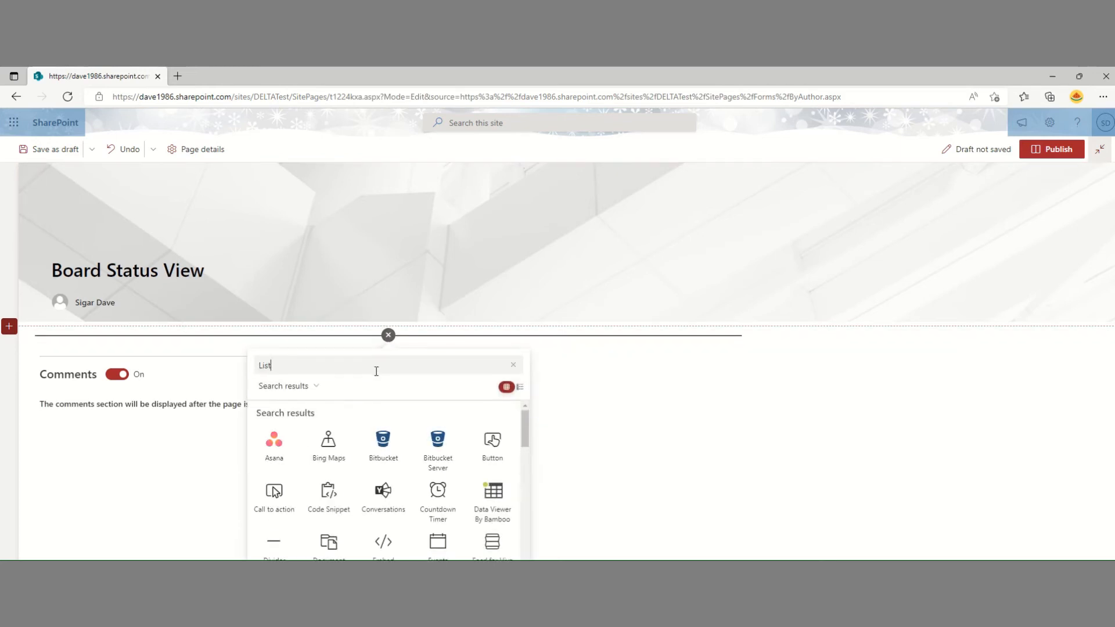
left_click(277, 445)
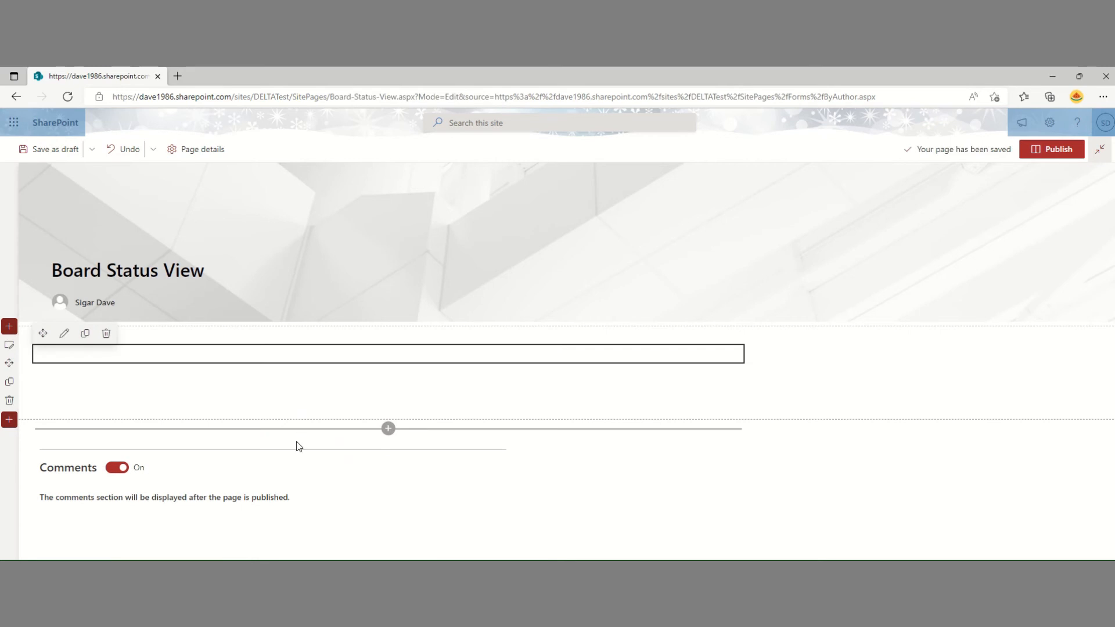
left_click(189, 483)
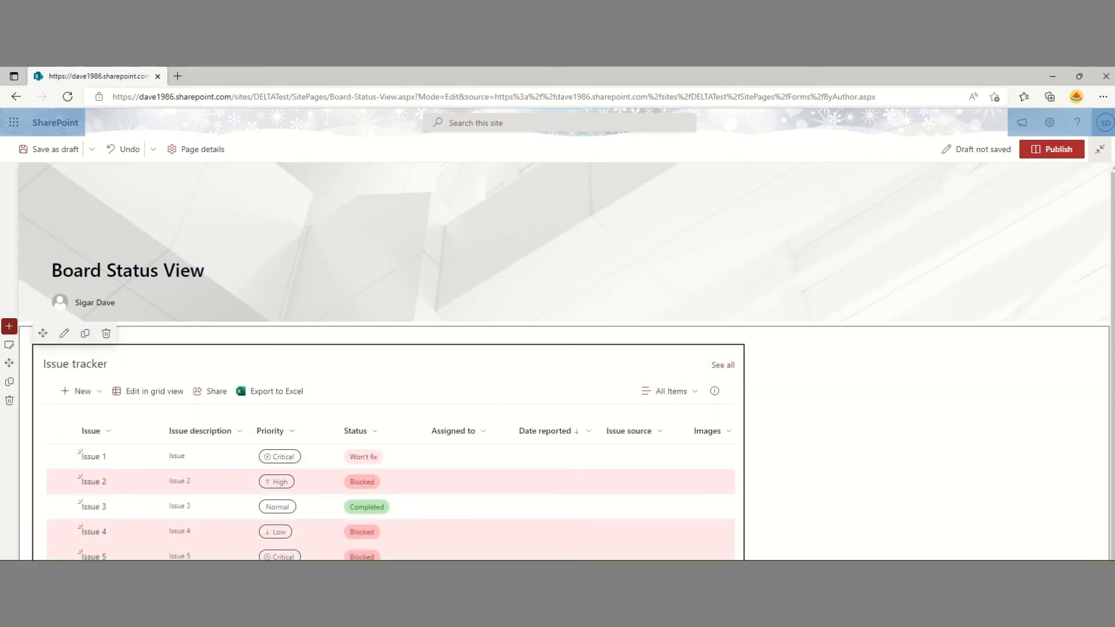
Switch the web part to Board By Status and move Issue 2 to Unassigned items and Issue 4 to In progress.
left_click(668, 391)
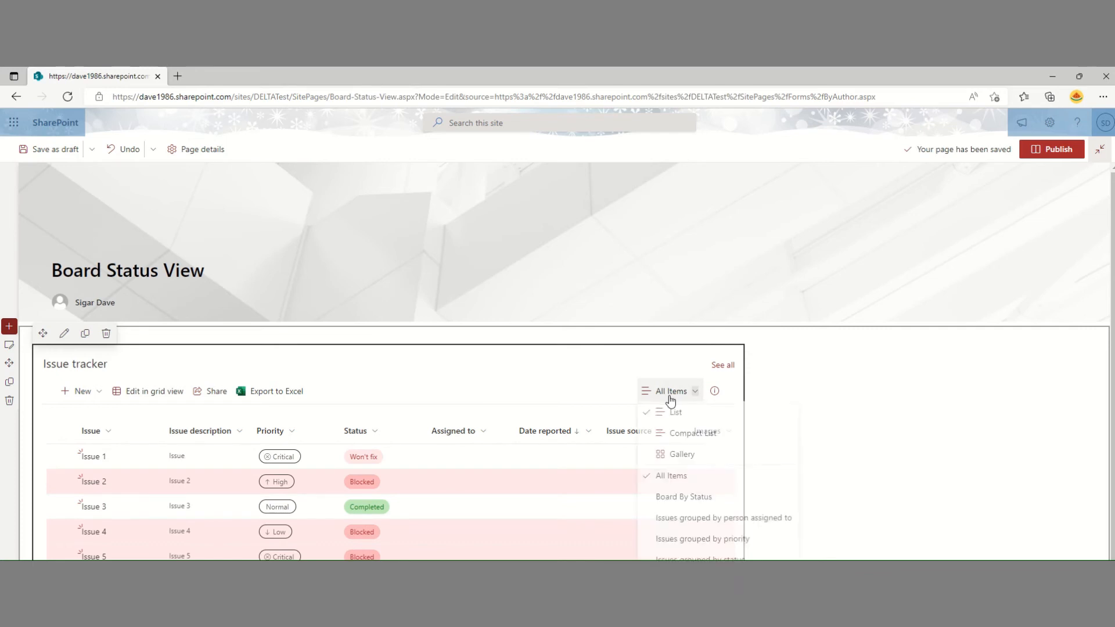
left_click(689, 503)
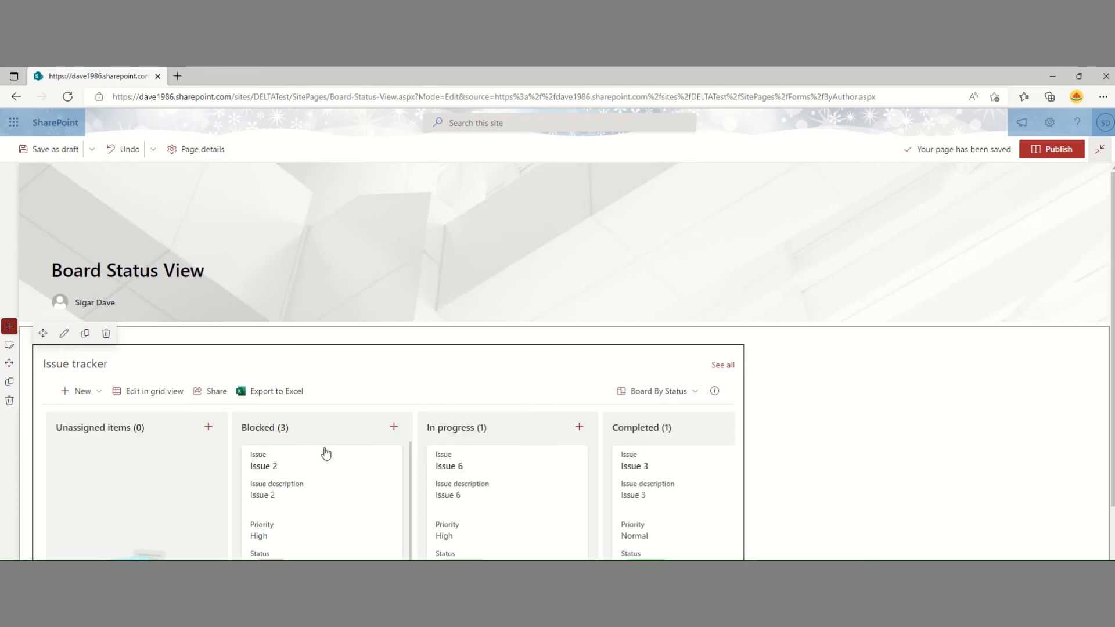
left_click_drag(324, 453, 192, 459)
left_click_drag(294, 481, 441, 531)
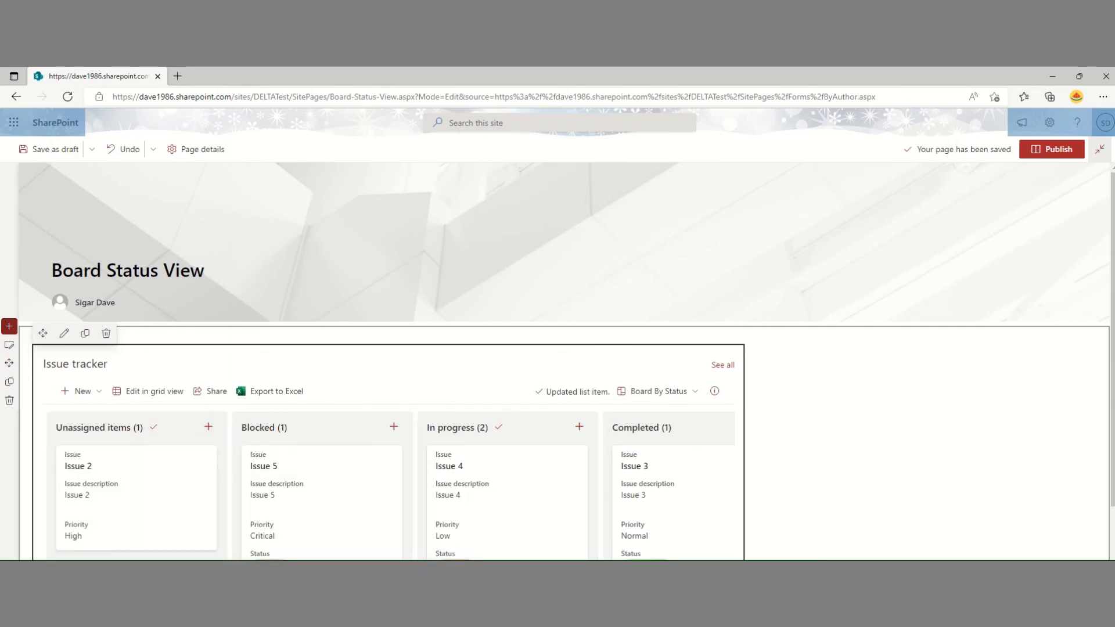
mouse_move(353, 486)
left_mouse_down()
mouse_move(192, 493)
mouse_move(360, 485)
mouse_move(356, 476)
left_mouse_up()
Publish the Board Status View page and dismiss the page-sharing suggestions.
left_click(1052, 149)
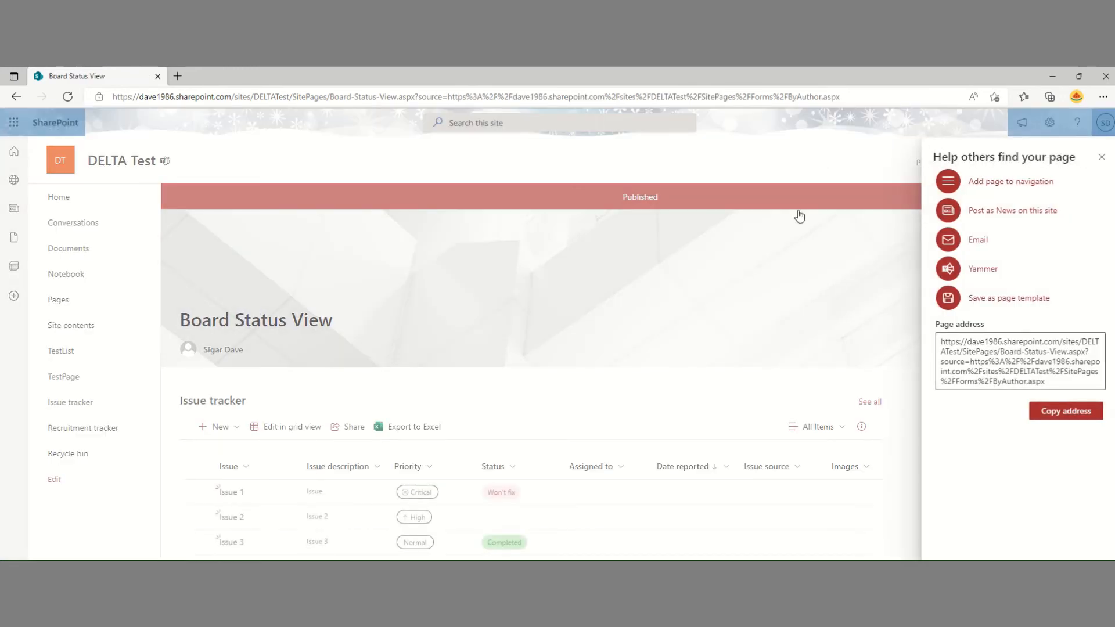
left_click(1102, 157)
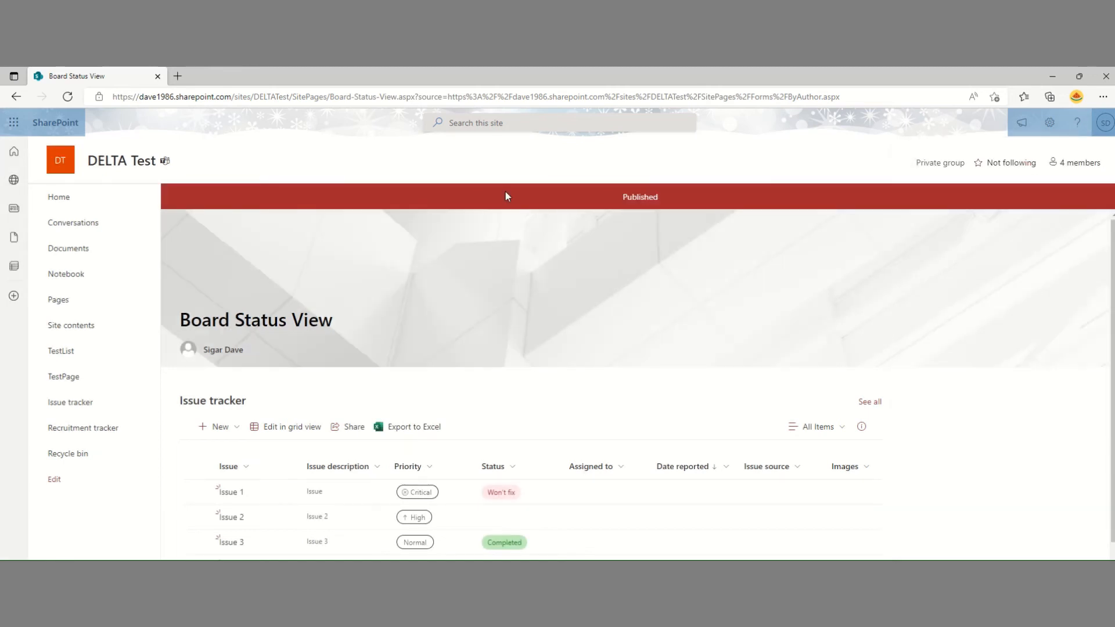
Open teams.microsoft.com in a new browser tab and go to the General channel of the DELTA Test team.
left_click(177, 76)
type("teams.microsoft.com")
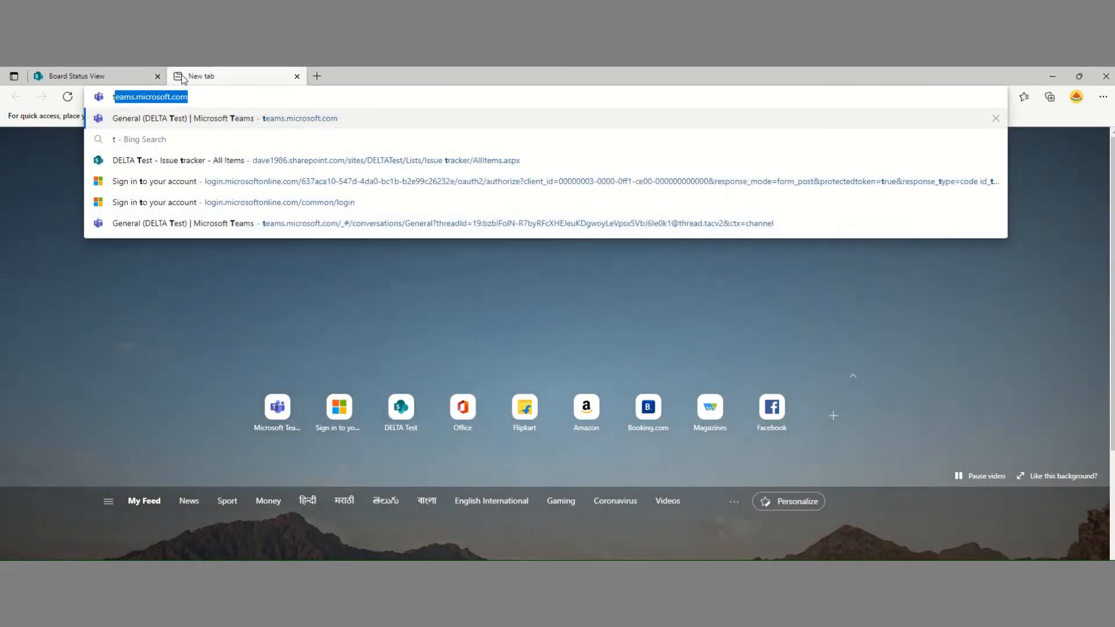
key("Return")
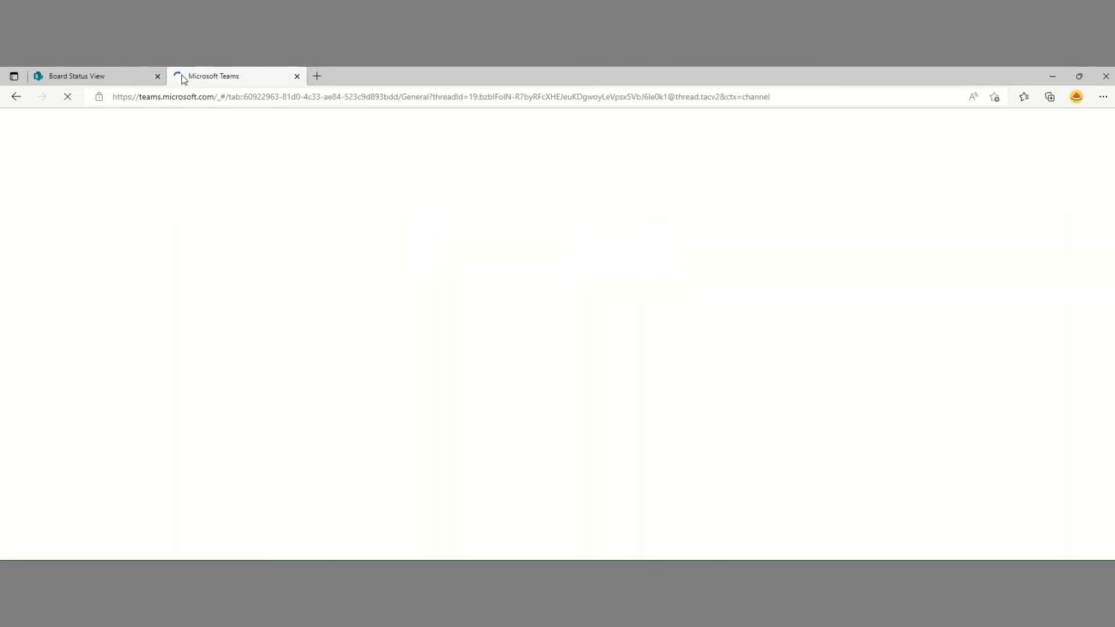
left_click(185, 96)
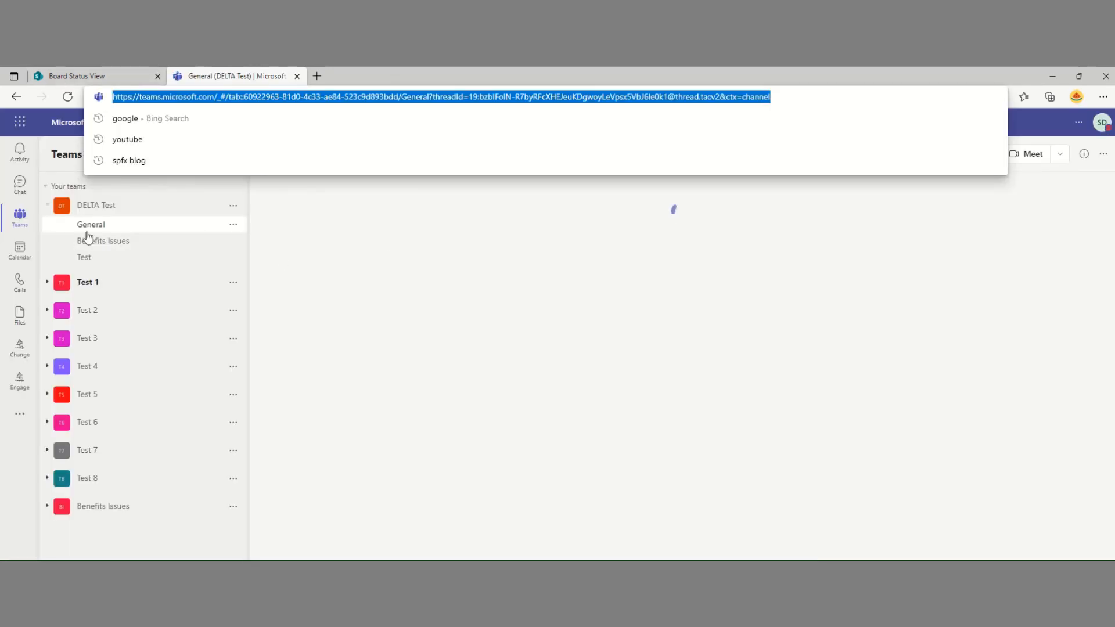
left_click(87, 232)
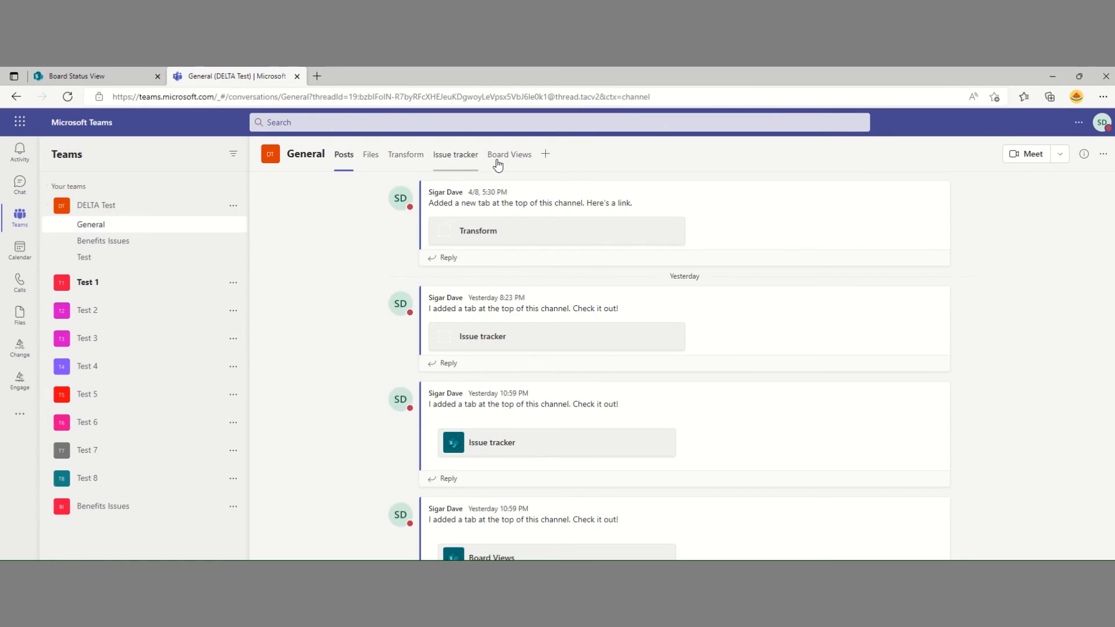
Add a SharePoint tab for the Board Status View page to the General channel.
left_click(546, 154)
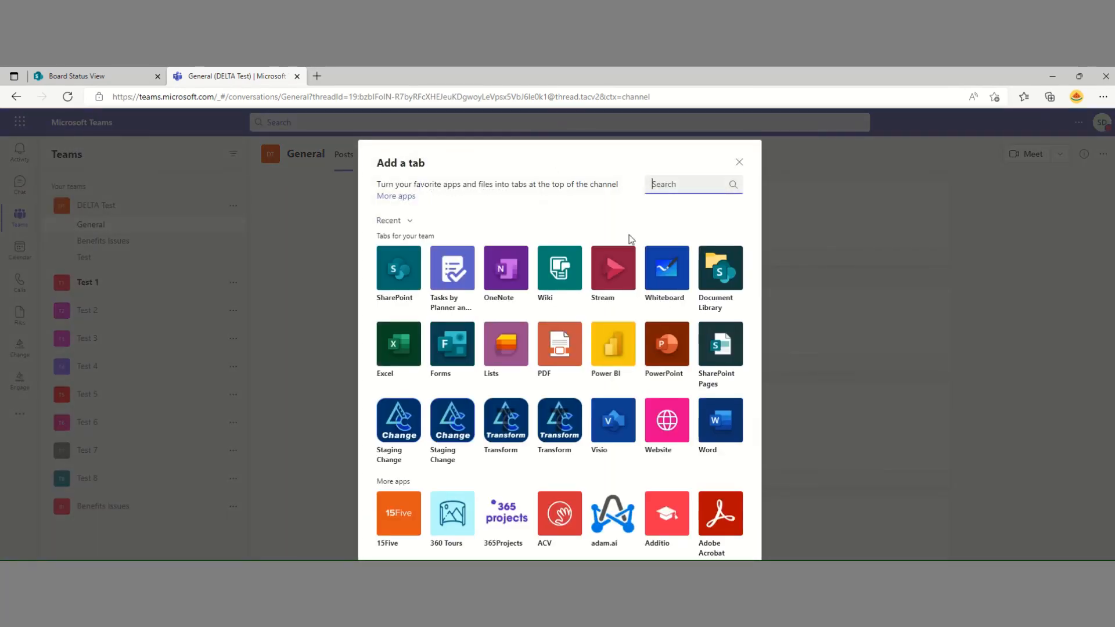
left_click(392, 277)
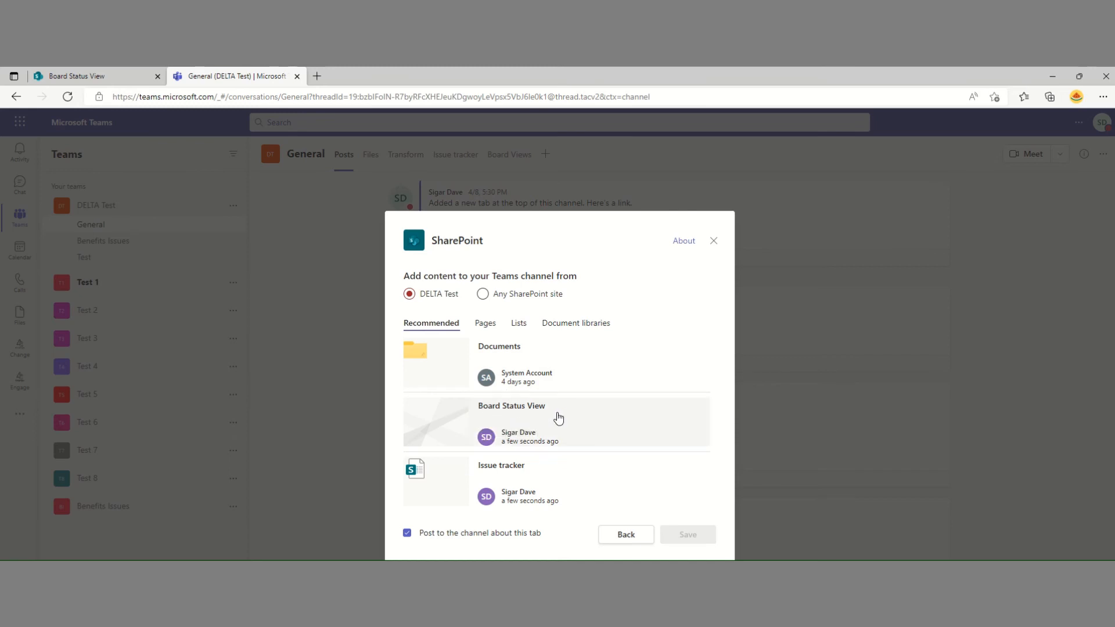
left_click(591, 407)
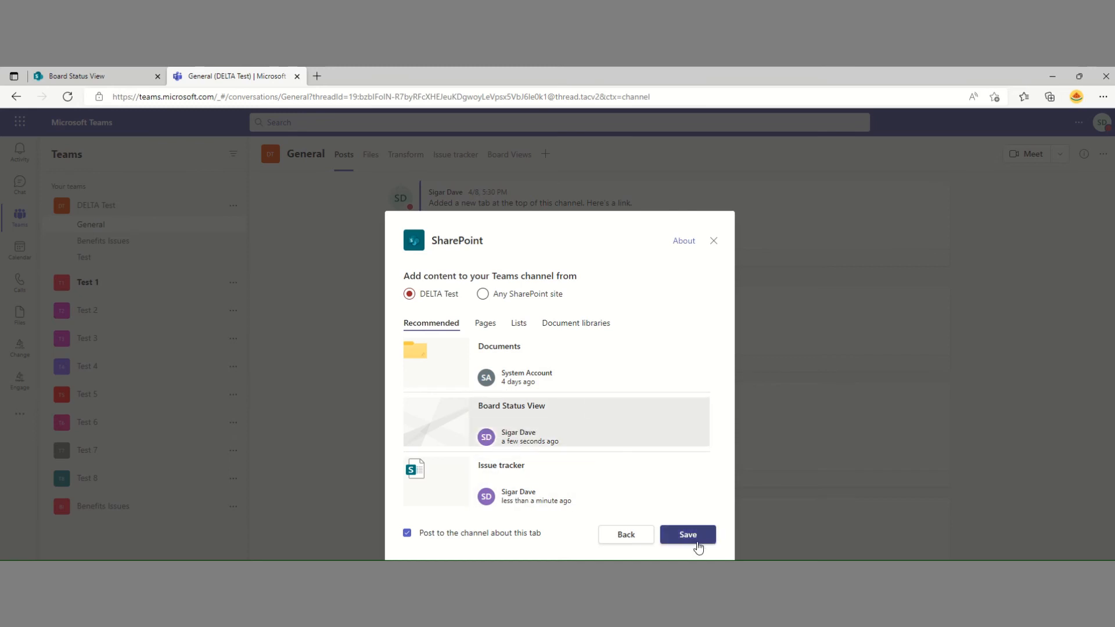
left_click(697, 540)
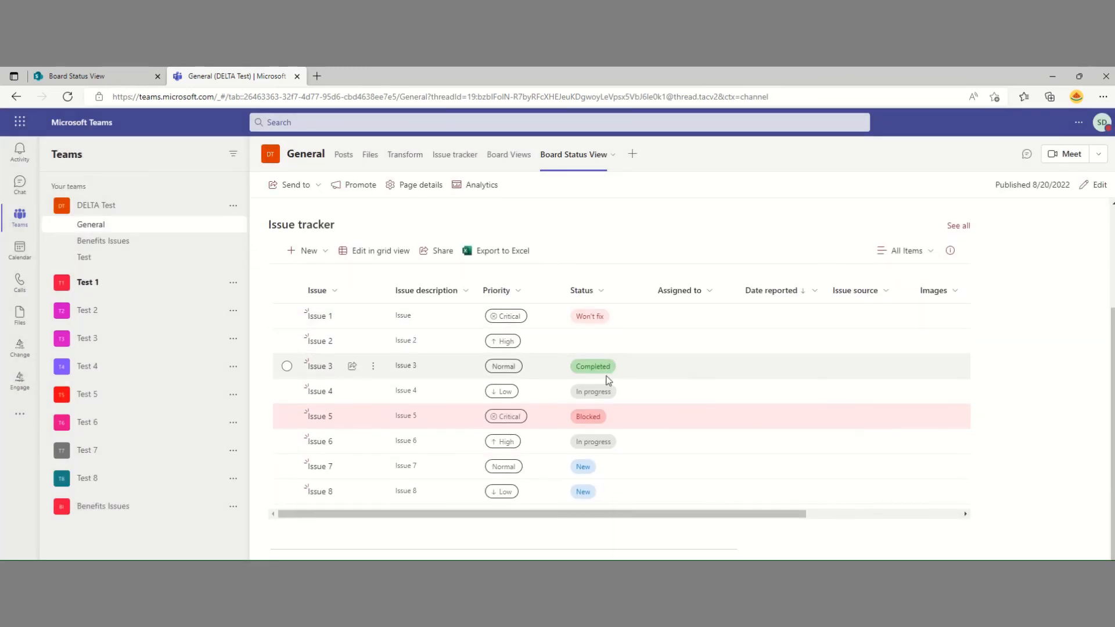
Switch the Issue tracker web part on the channel's Board Status View page to the Board By Status view.
left_click(912, 379)
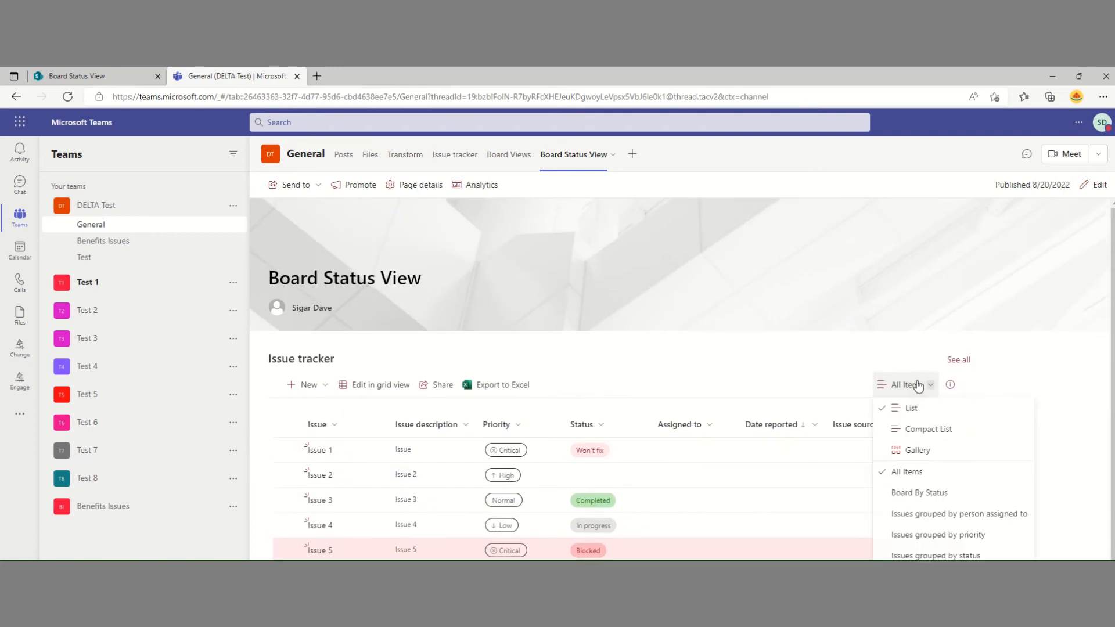
left_click(924, 488)
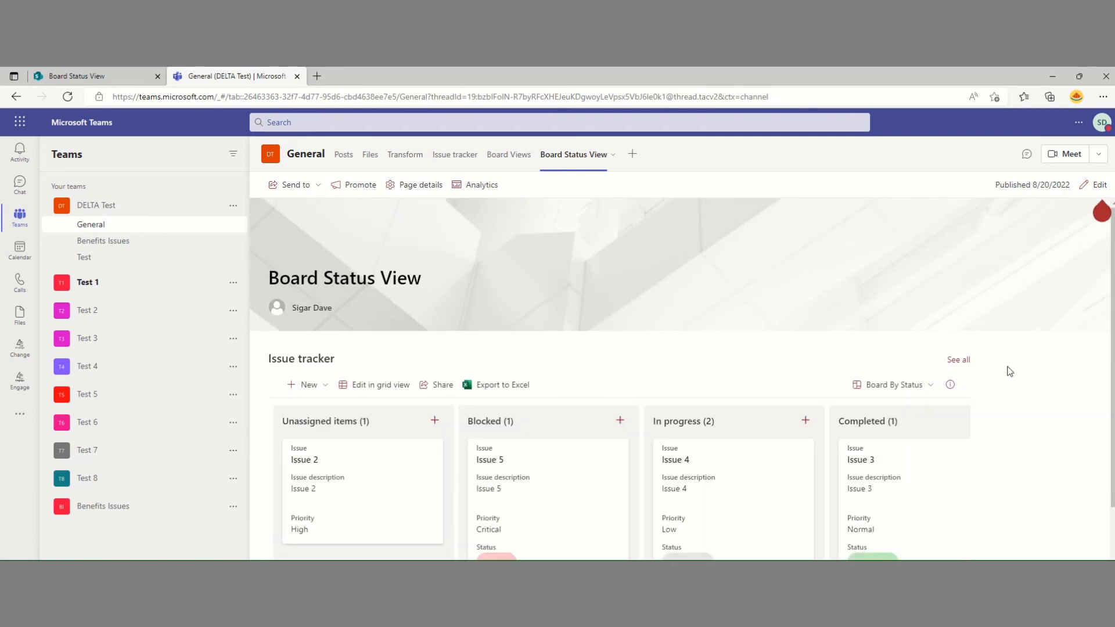
scroll(1010, 372, "down", 4)
scroll(1008, 370, "up", 1)
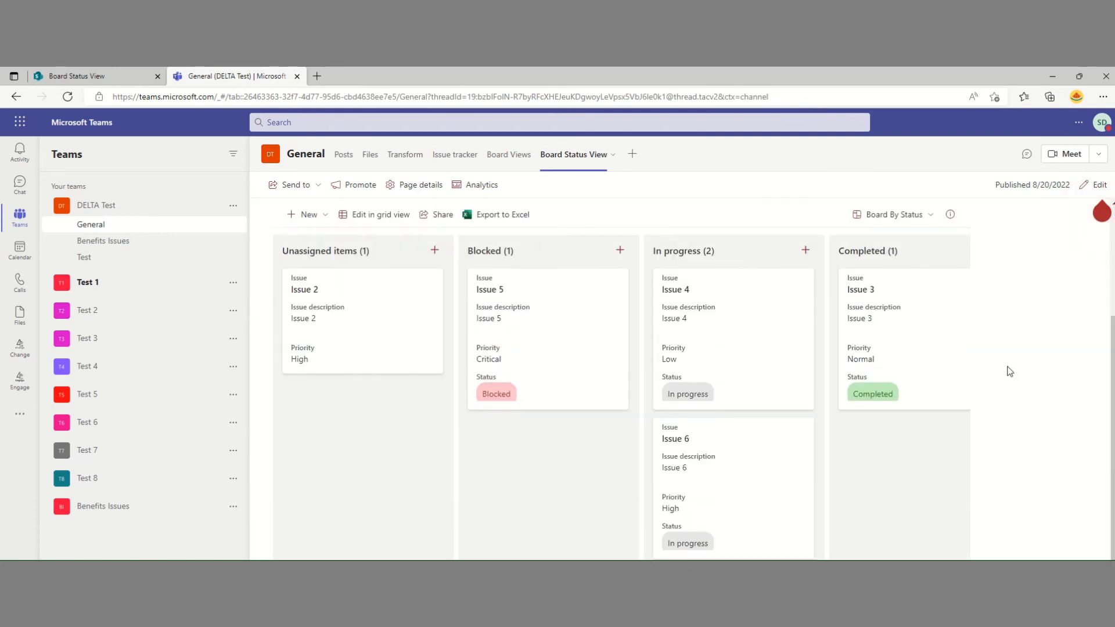
Move the Issue 6 and Issue 4 cards to Blocked and the Issue 2 card to In progress.
left_click_drag(766, 435, 526, 402)
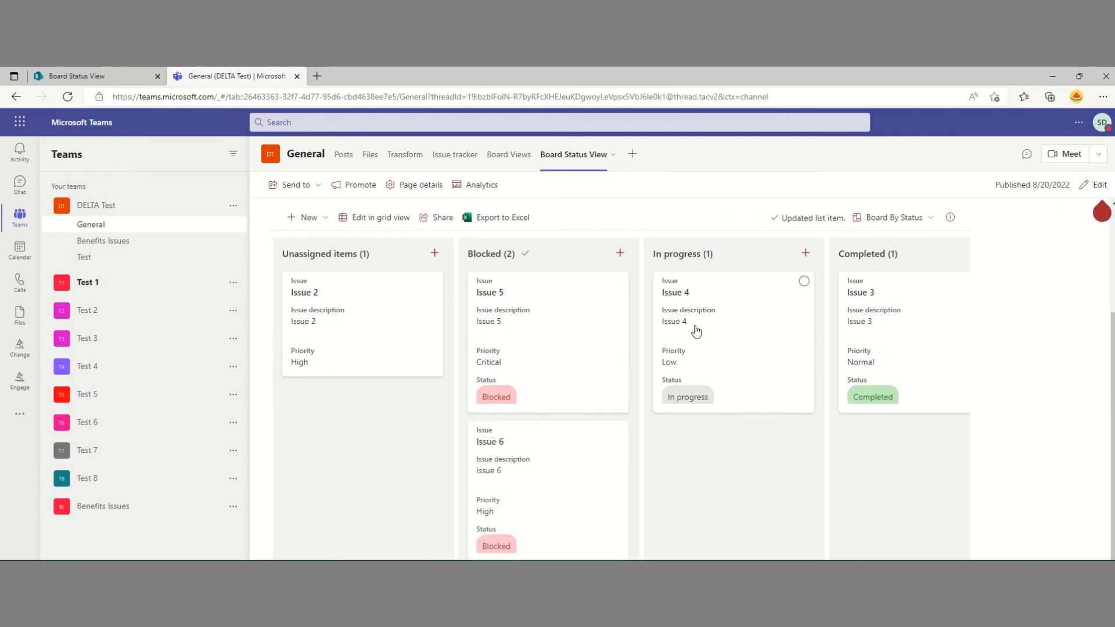
left_click_drag(694, 328, 537, 294)
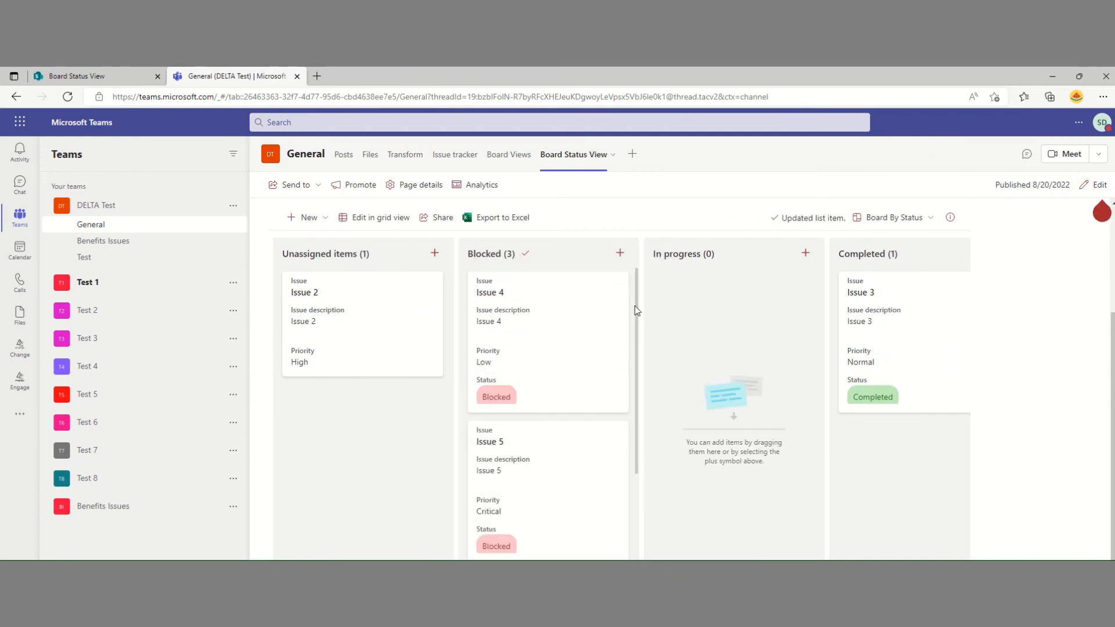
mouse_move(636, 307)
left_mouse_down()
mouse_move(633, 372)
mouse_move(637, 303)
left_mouse_up()
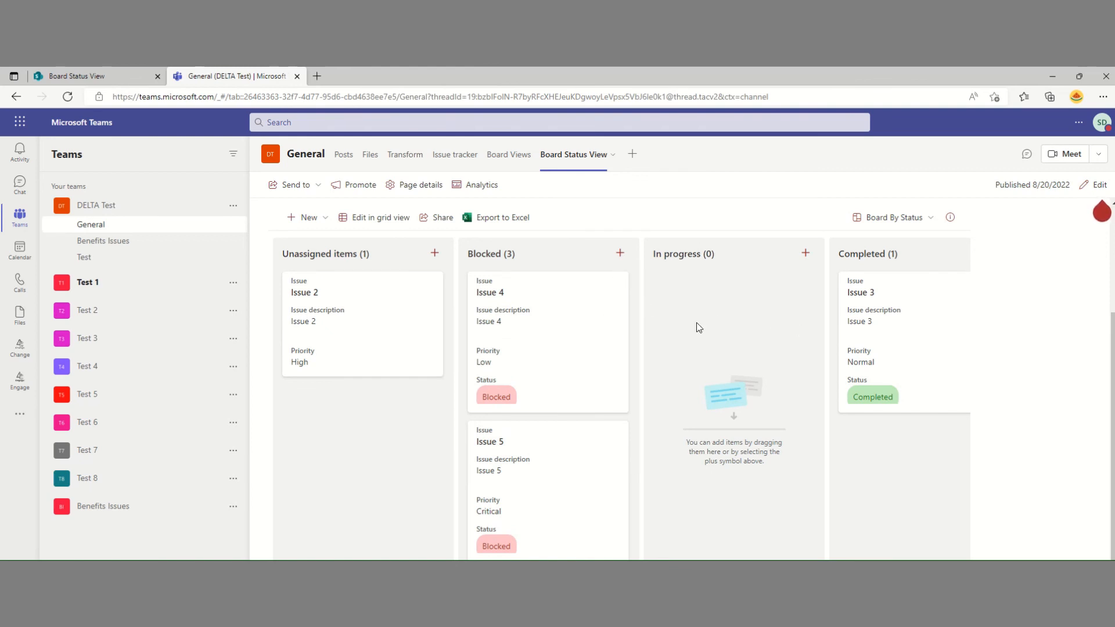
left_click_drag(284, 325, 684, 324)
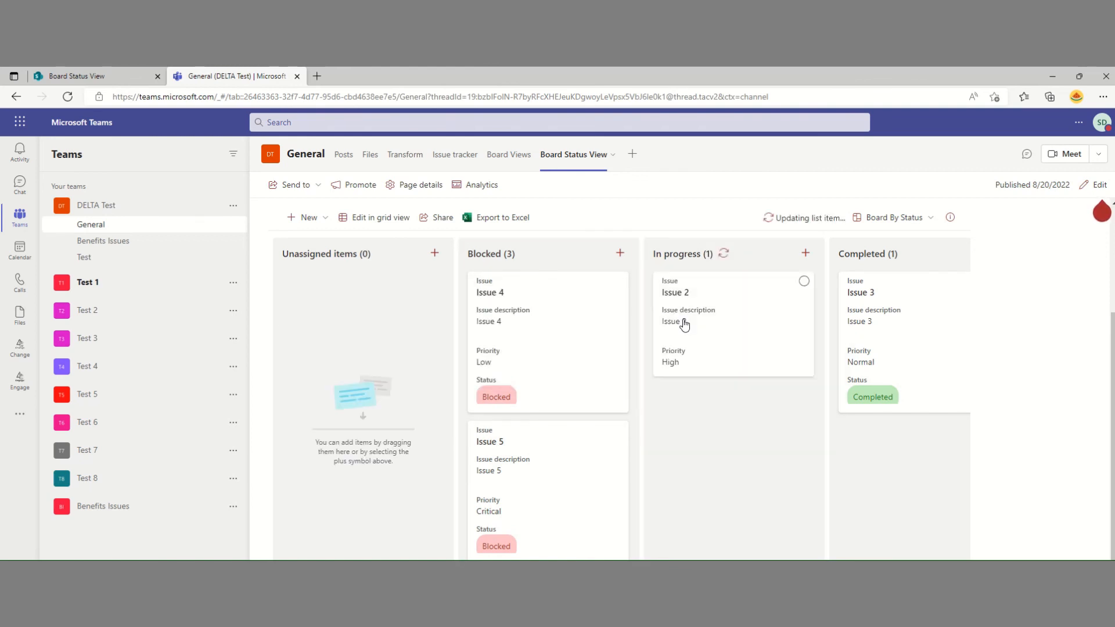
Add a second SharePoint tab to the General channel, showing the Issue tracker list from the DELTA Test site.
left_click(635, 162)
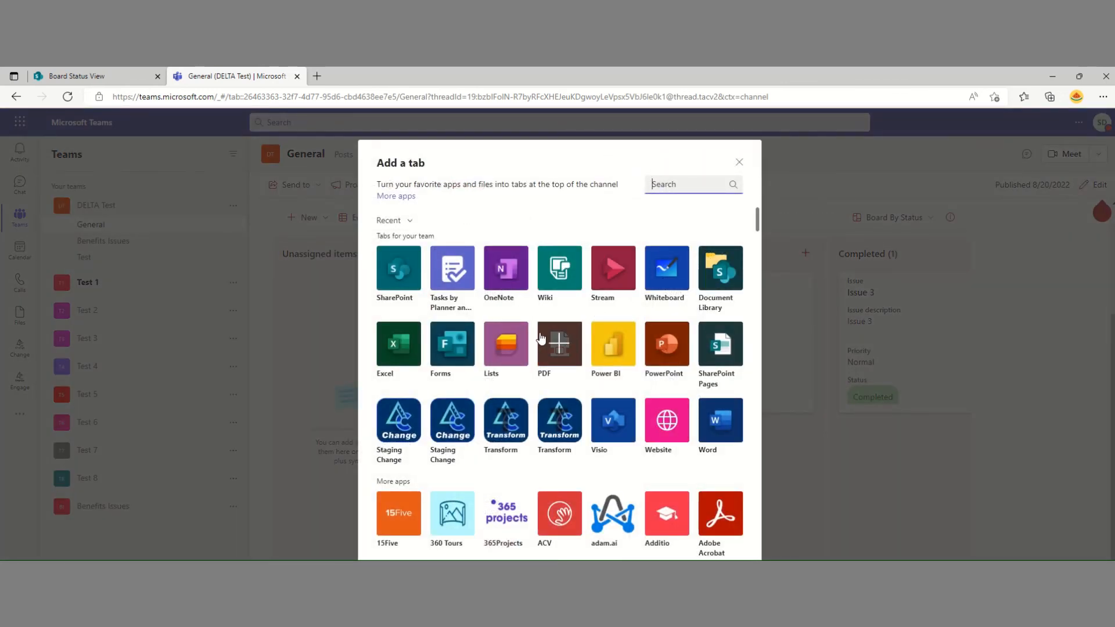
left_click(397, 269)
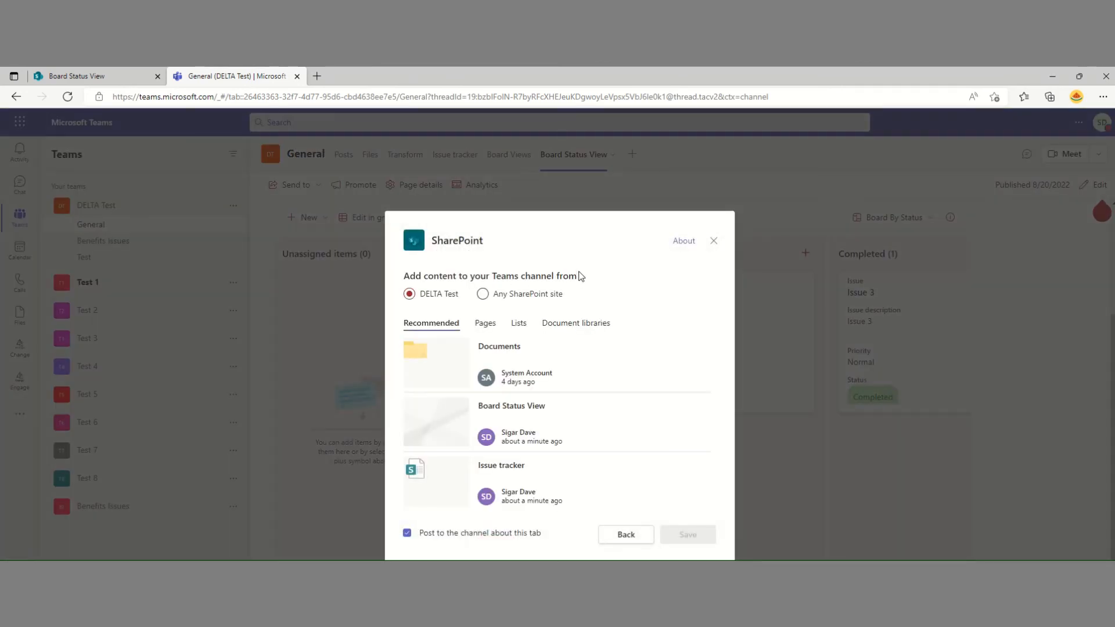
left_click(517, 329)
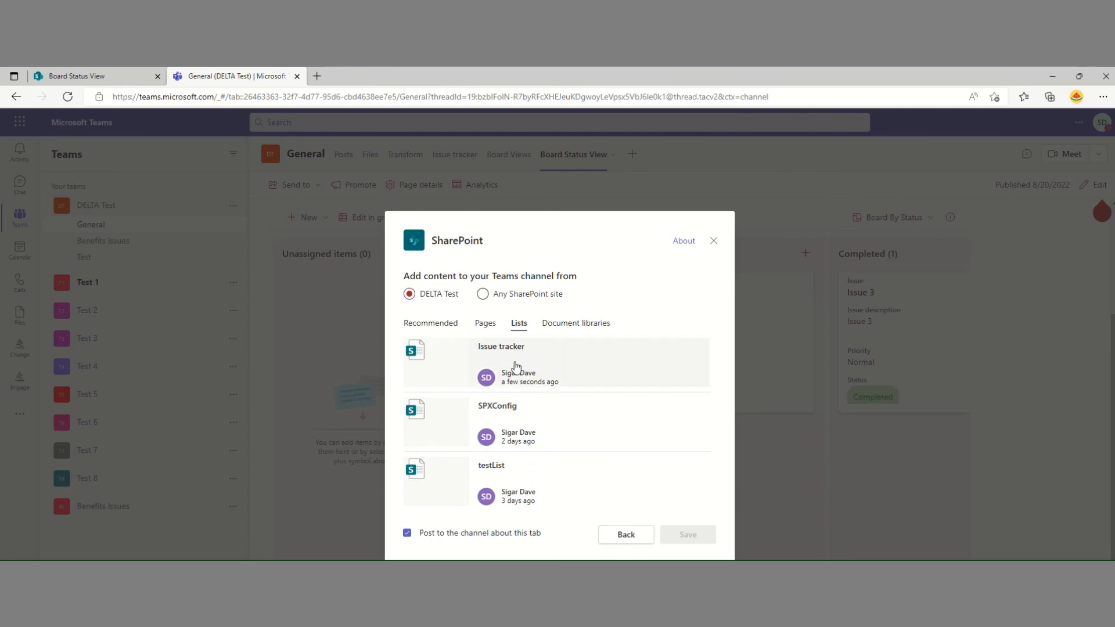
left_click(578, 359)
left_click(687, 539)
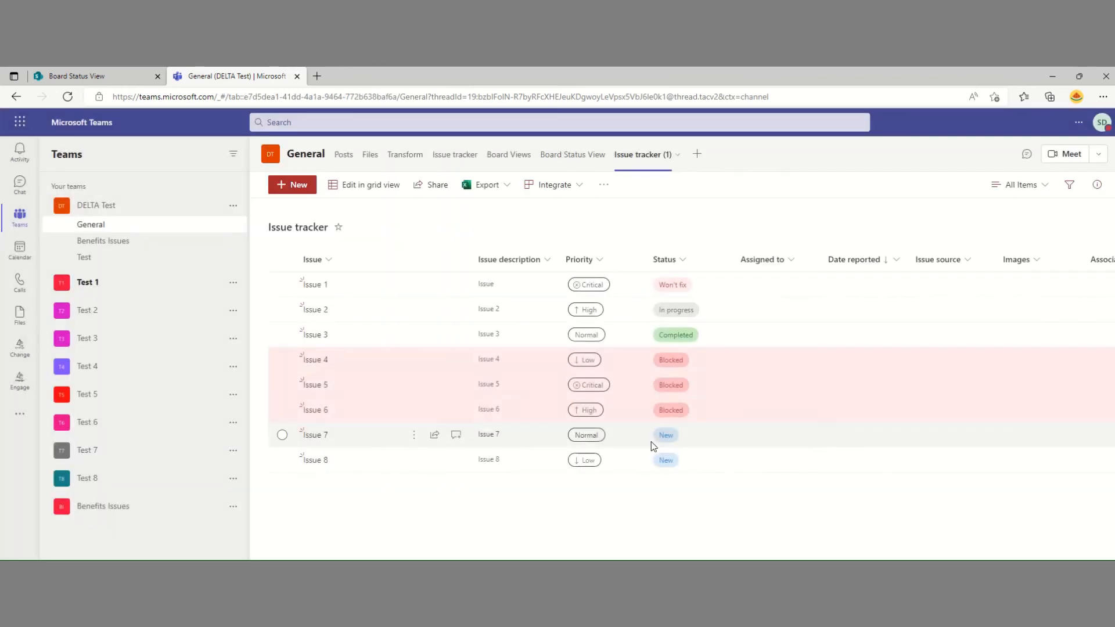
Switch the new tab's list to Board By Status and rearrange its cards, moving Issues 2, 3, 4 and 6 to Unassigned items.
left_click(1012, 197)
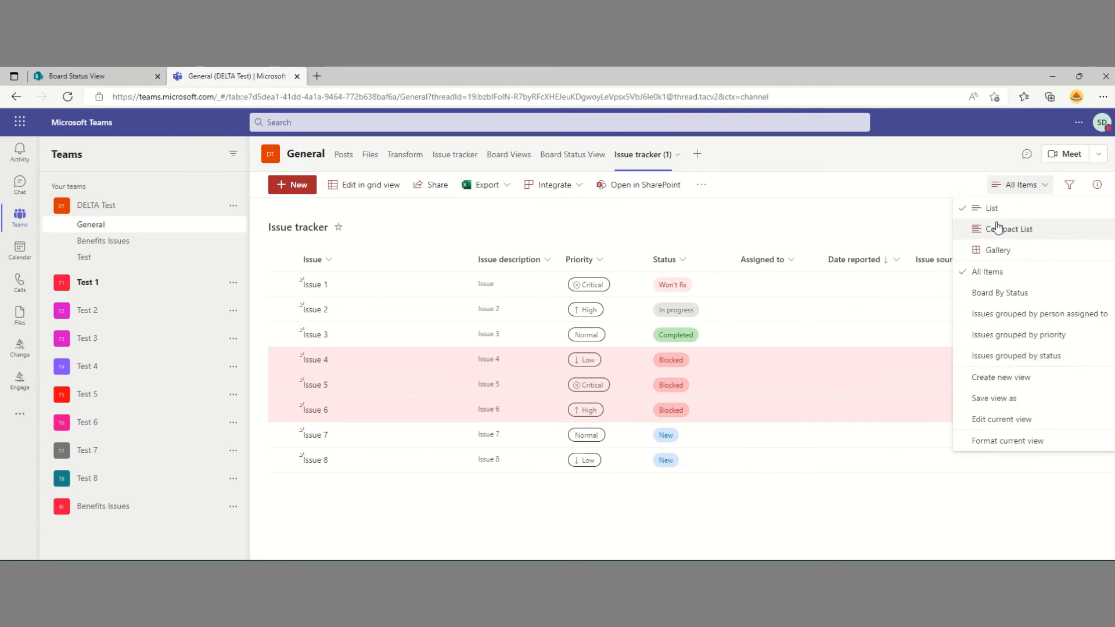
left_click(989, 293)
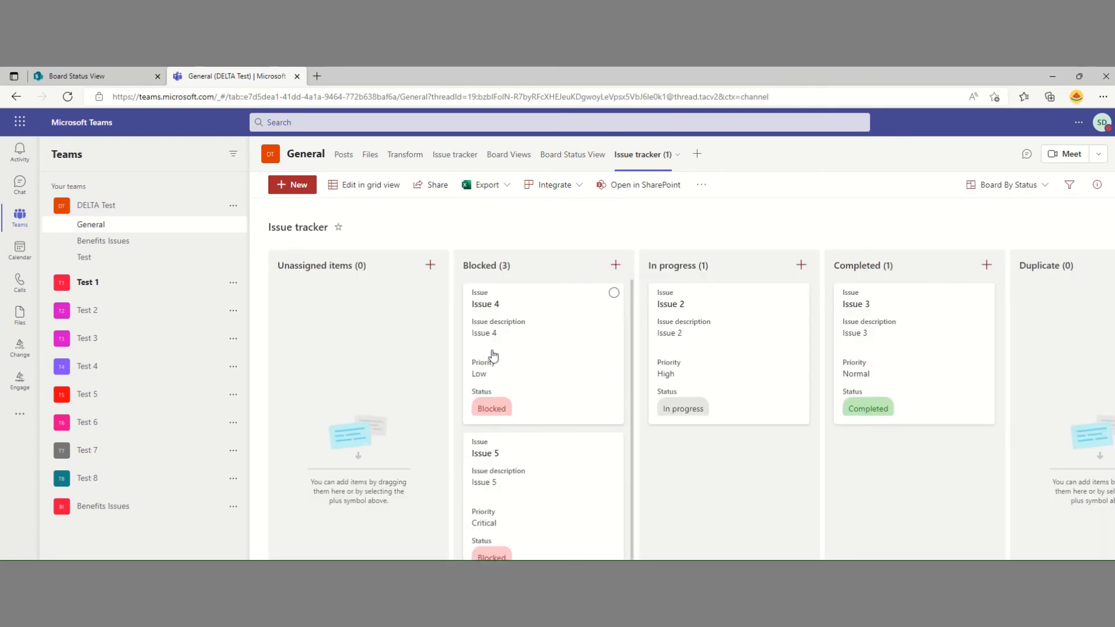
left_click_drag(490, 356, 366, 351)
left_click_drag(515, 478, 406, 478)
left_click_drag(501, 380, 631, 472)
left_click_drag(691, 401, 549, 461)
left_click_drag(926, 319, 373, 530)
left_click_drag(493, 406, 340, 554)
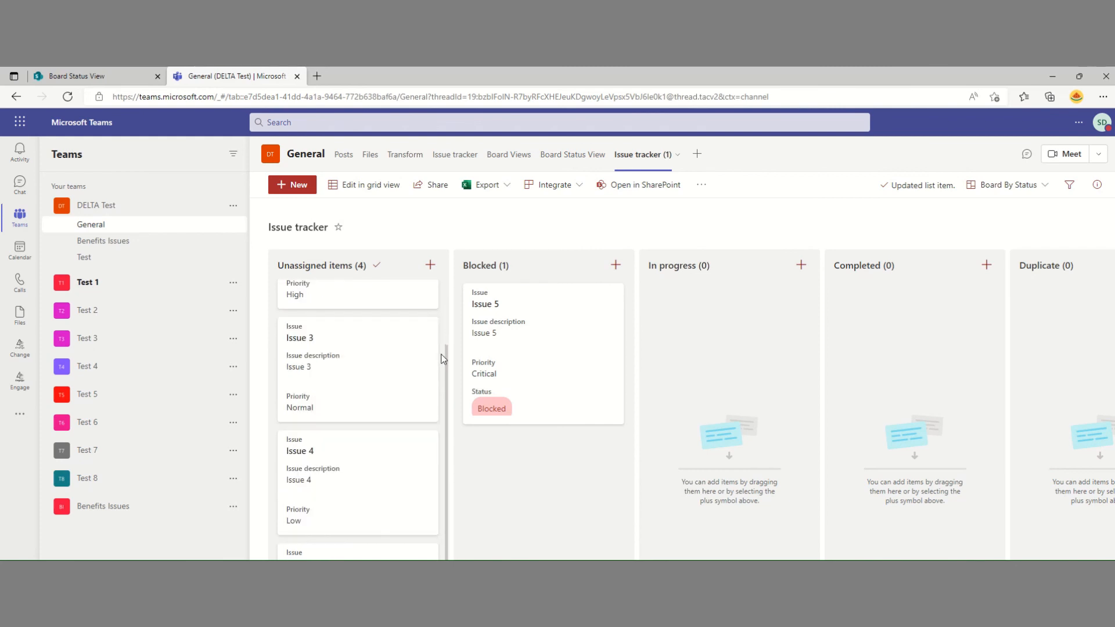